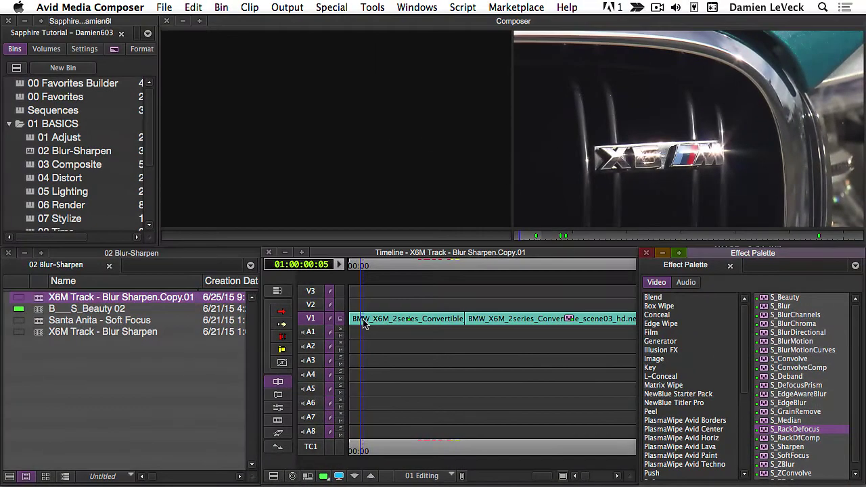
- Review the first clip on V1, comparing its sharp opening with the naturally defocused part
mouse_move(364, 323)
mouse_down()
mouse_move(450, 321)
mouse_move(358, 323)
mouse_move(354, 335)
mouse_up()
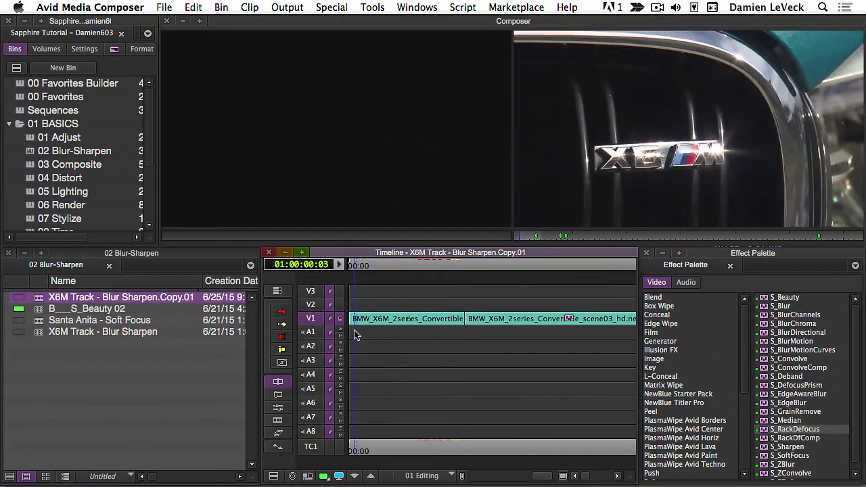
key(space)
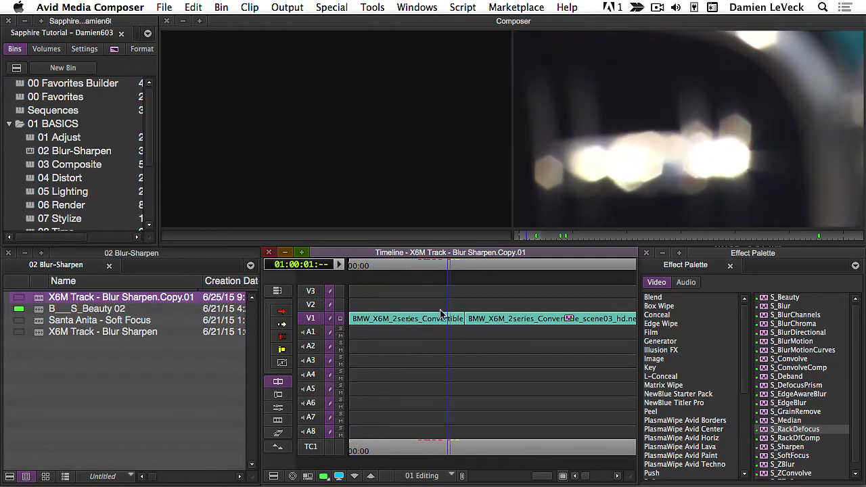
drag(389, 326, 368, 332)
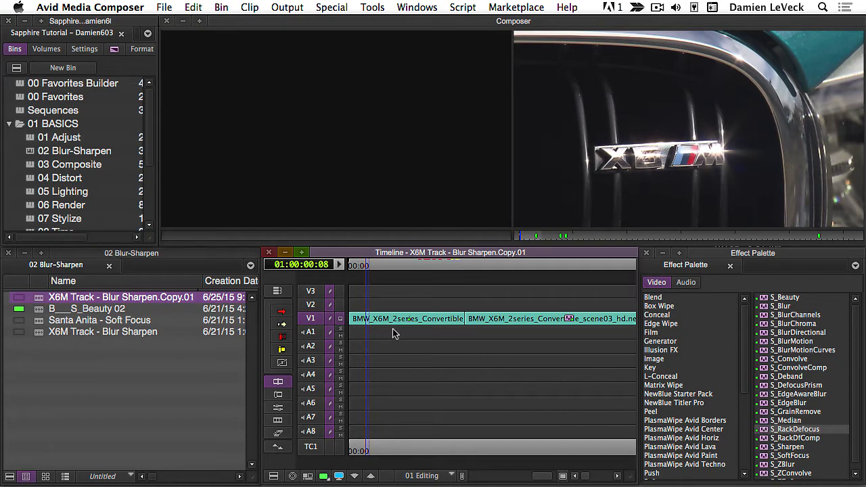
click(408, 319)
drag(409, 318, 424, 331)
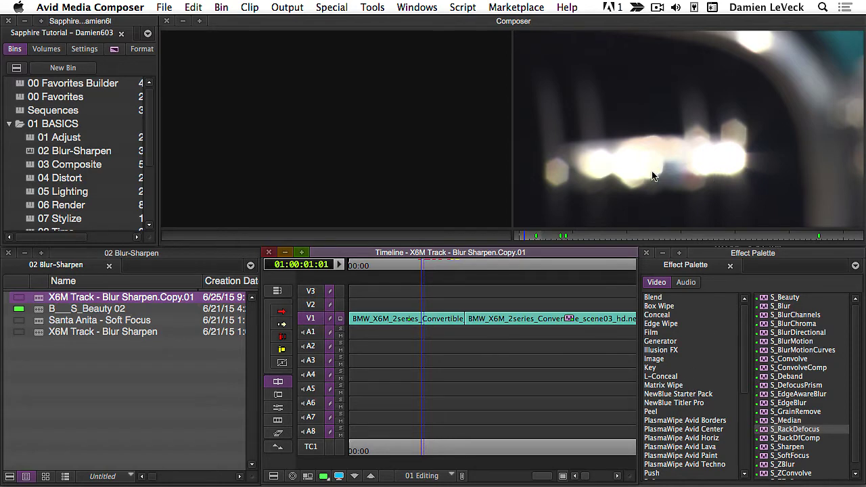
click(362, 324)
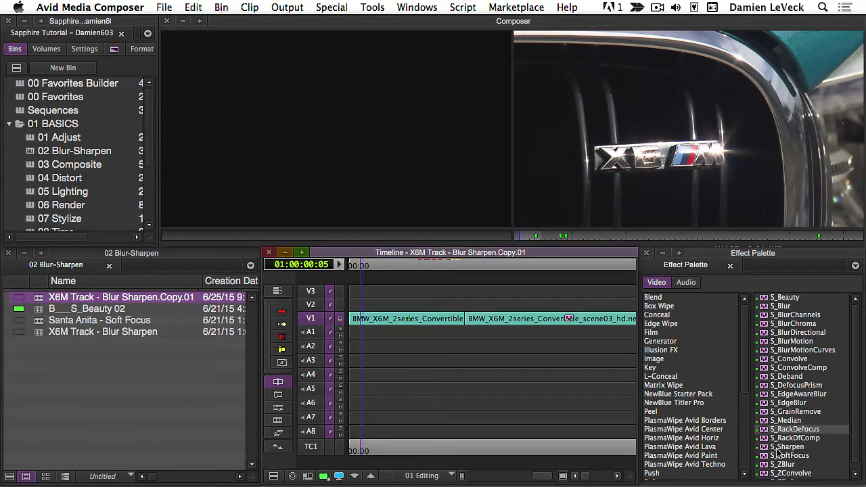
- Apply the S_RackDefocus effect to the first clip on V1 and show its parameters in the Effect Editor
drag(767, 433, 362, 321)
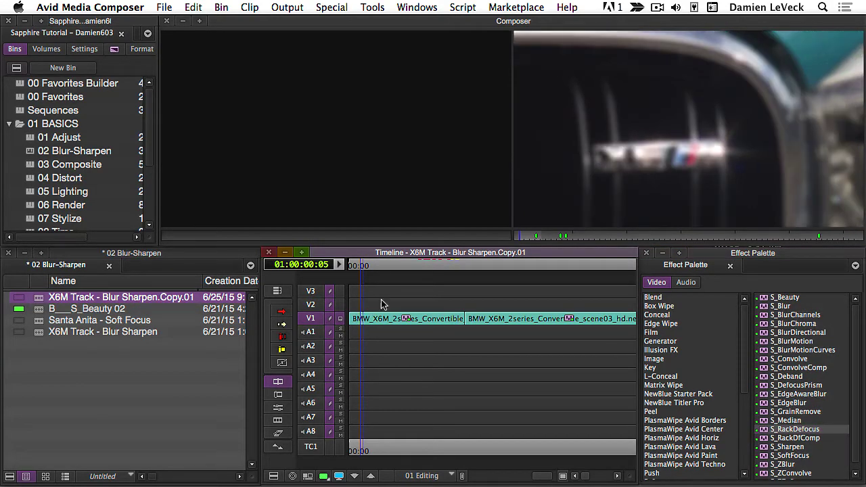
key(shift+F10)
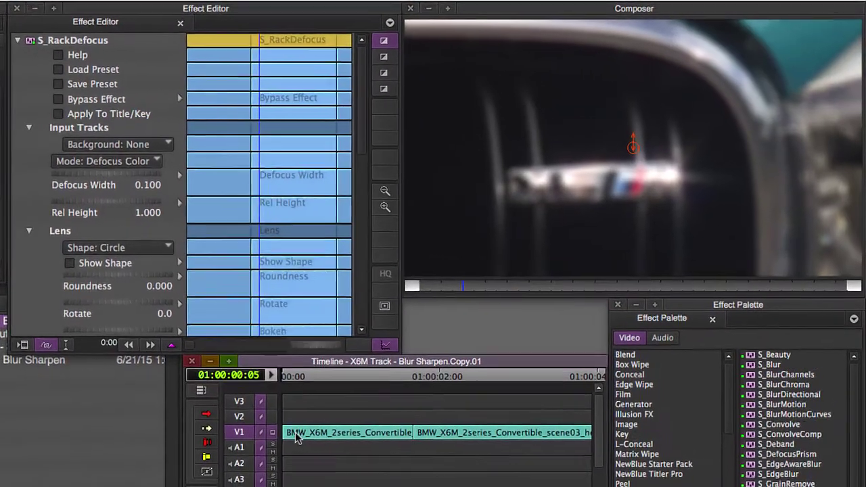
click(368, 397)
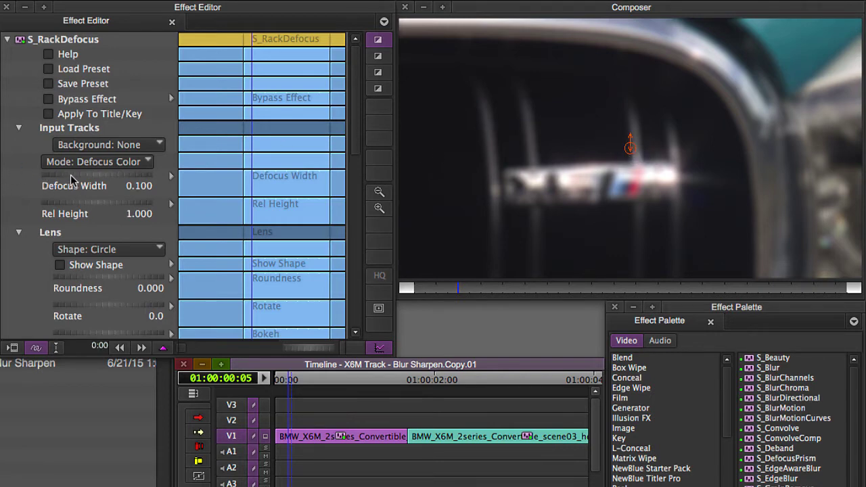
- Try different blur amounts on the S_RackDefocus effect, ending with a Defocus Width of 0.367
drag(73, 179, 127, 179)
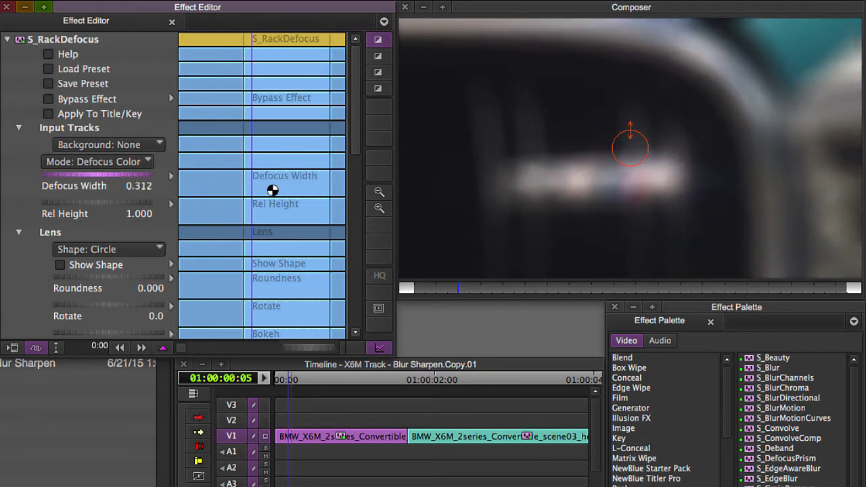
drag(272, 190, 105, 189)
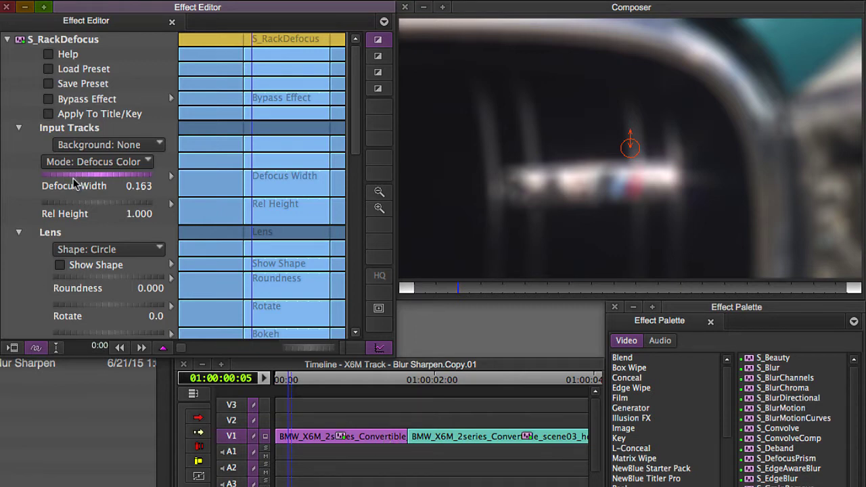
drag(77, 178, 169, 174)
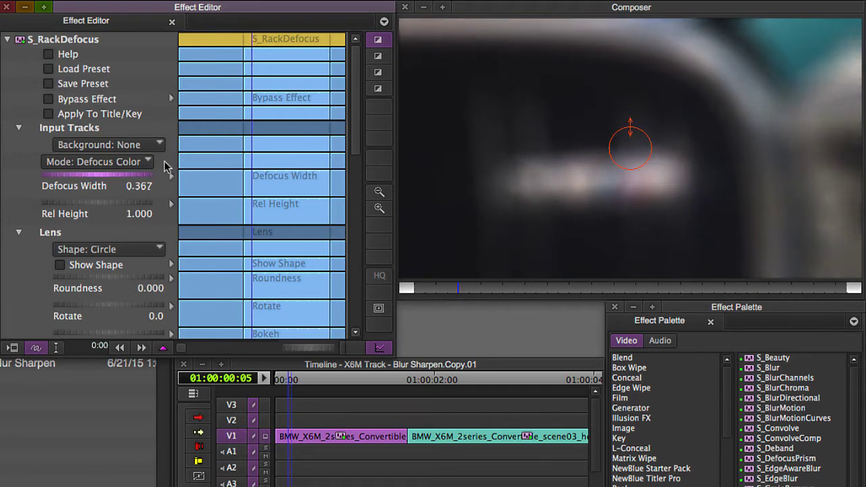
- Set the lens Shape to 6 sides and Boost Highlights to about 0.309
scroll(351, 162, down, 5)
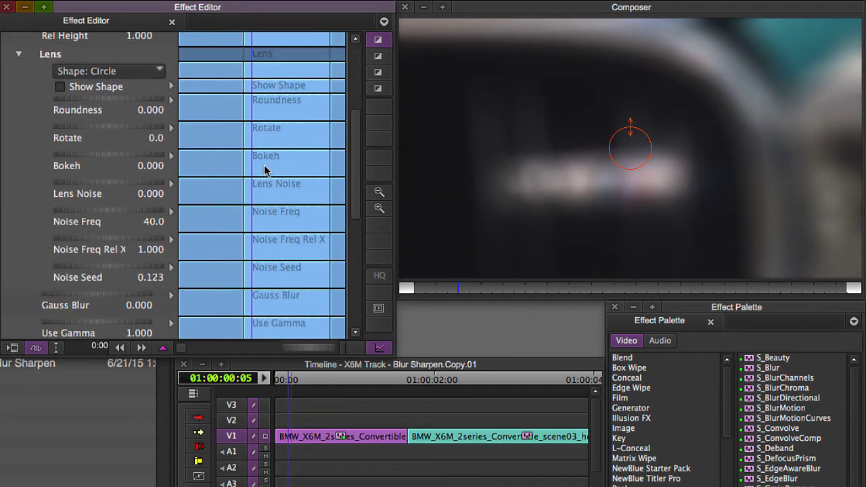
click(124, 73)
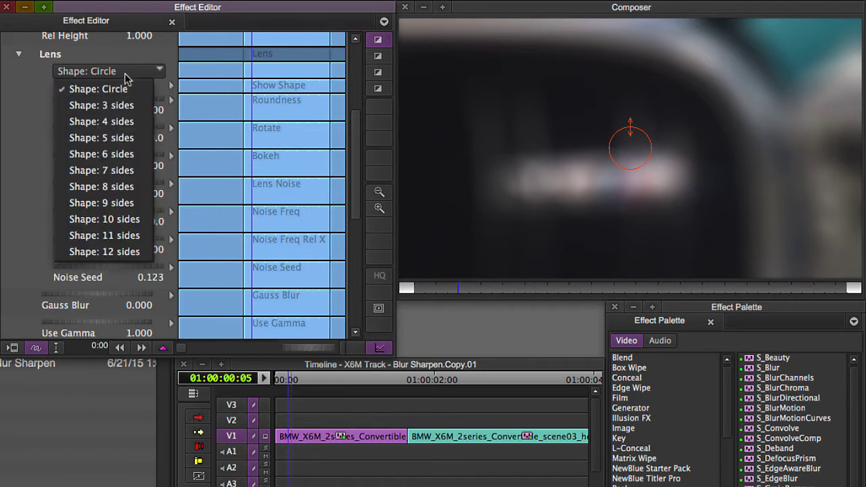
click(130, 158)
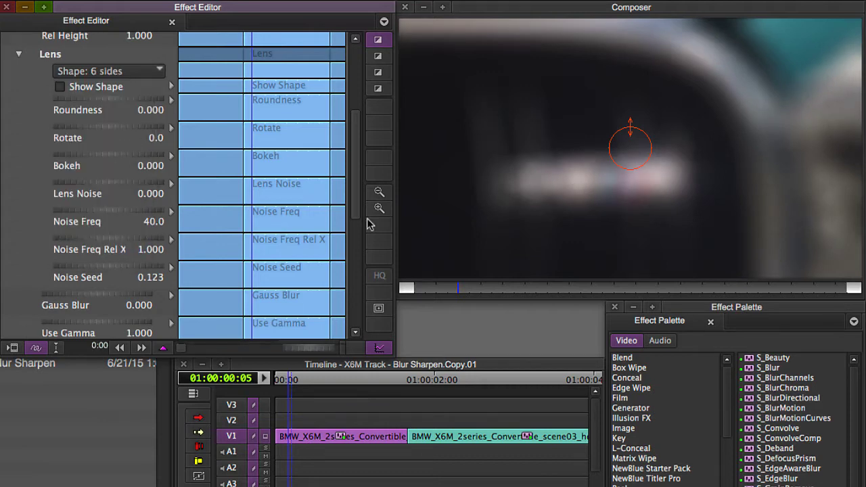
drag(355, 194, 328, 257)
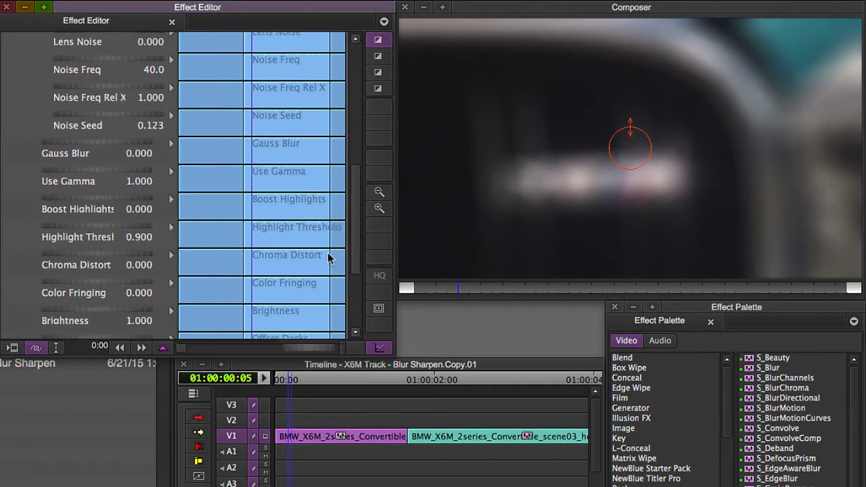
drag(58, 201, 140, 209)
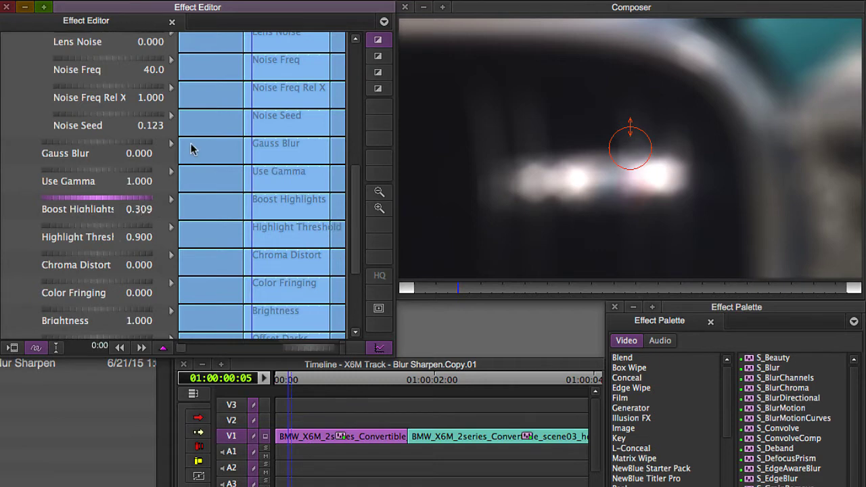
- Set the lens Bokeh to about -0.987 and reduce the Defocus Width to about 0.288
drag(357, 245, 357, 186)
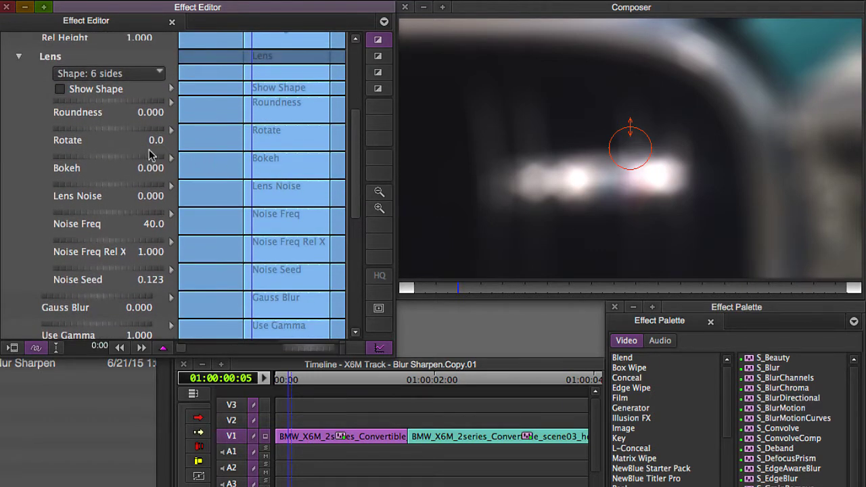
drag(145, 162, 1, 157)
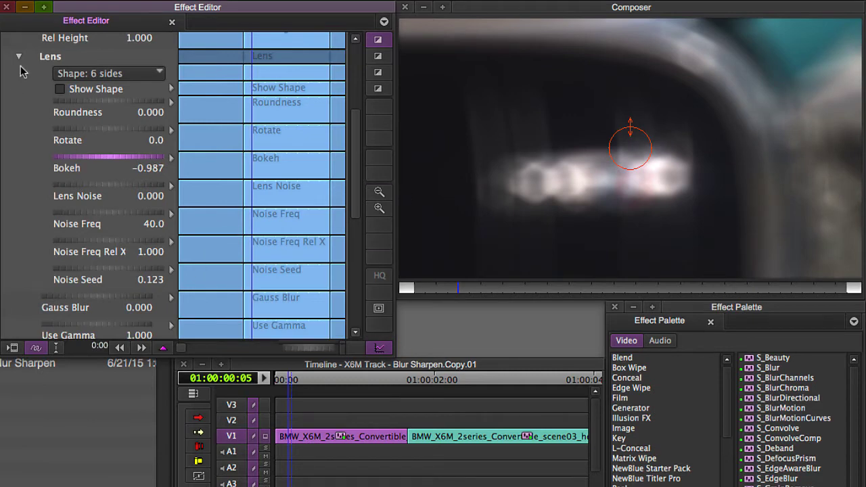
scroll(357, 132, up, 5)
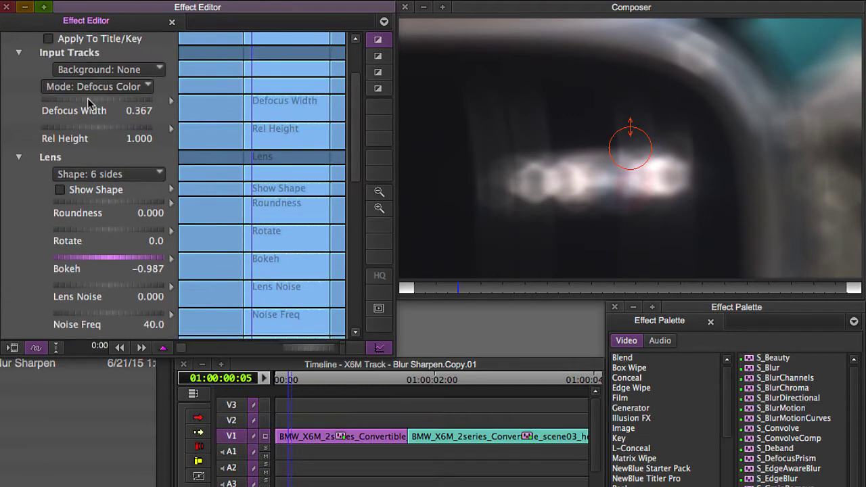
drag(92, 103, 68, 120)
- Bypass the effect temporarily to compare it with the clip's natural defocus around 01:00:01:11, then re-enable it at 01:00:00:06
drag(358, 177, 360, 139)
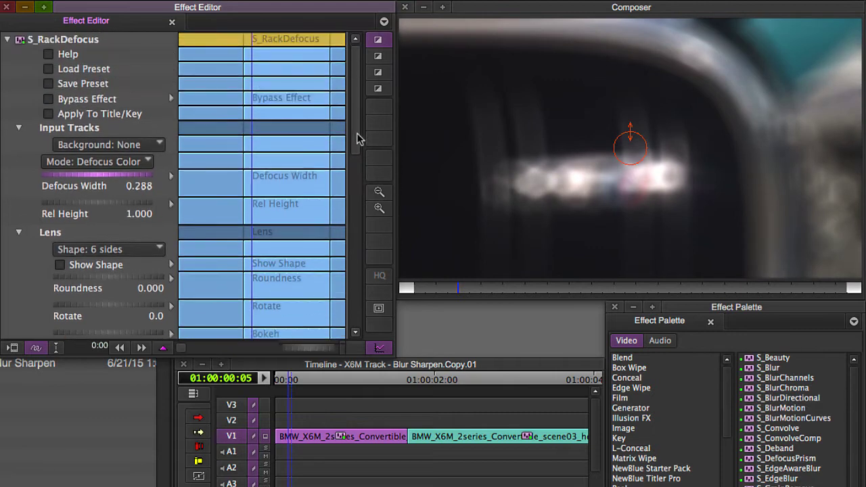
click(48, 99)
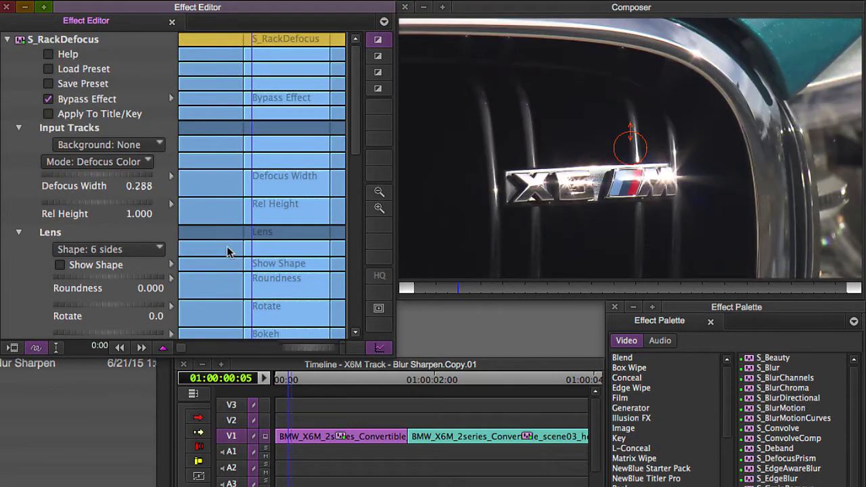
click(385, 441)
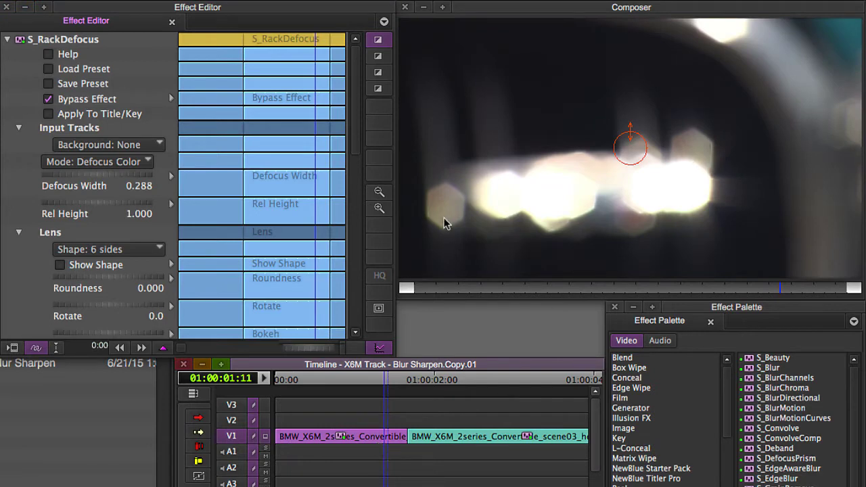
click(373, 437)
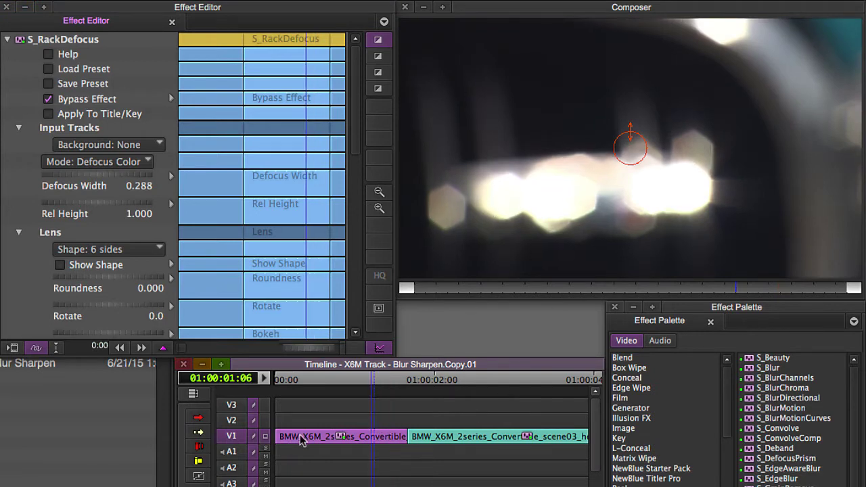
click(292, 438)
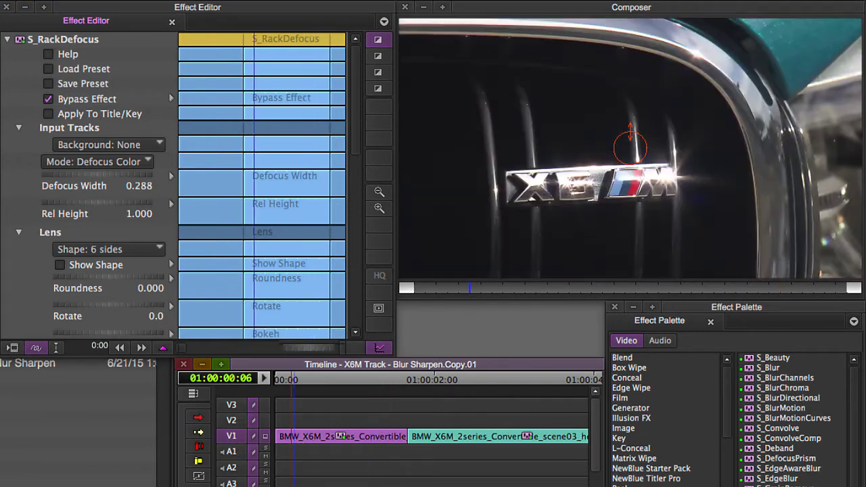
click(47, 98)
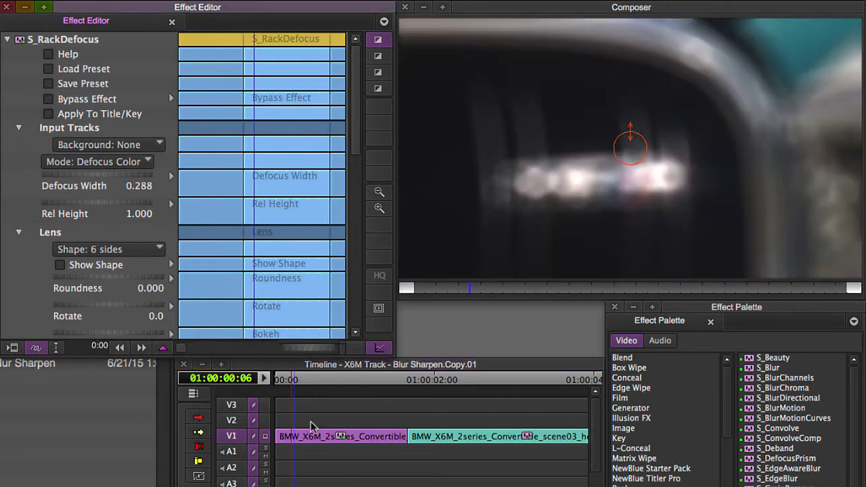
- Increase the Defocus Width to about 0.504 and set the lens Rotate value to 42.0
drag(63, 178, 174, 178)
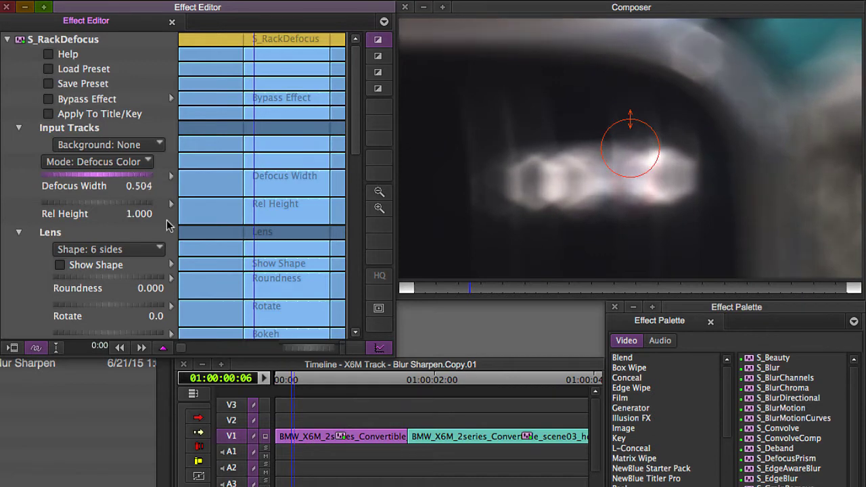
drag(118, 308, 228, 279)
- Set Use Gamma to about 2.695 and raise Boost Highlights further to brighten the defocused highlights
drag(360, 151, 360, 252)
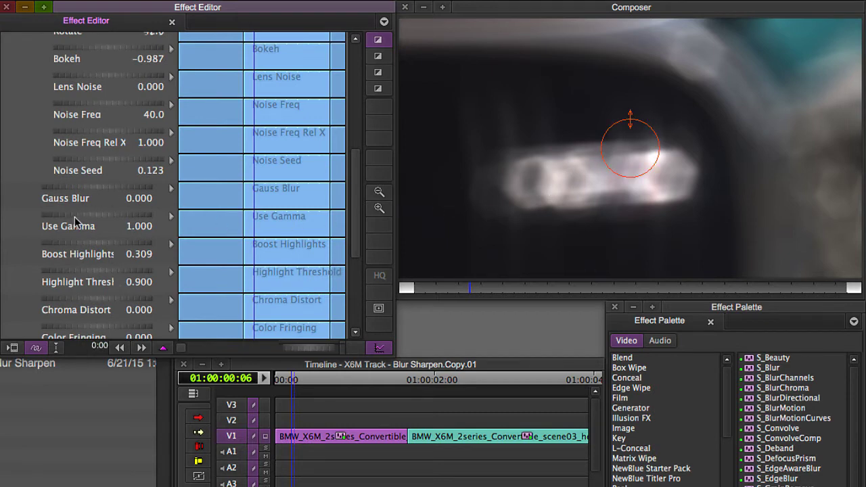
drag(75, 222, 527, 242)
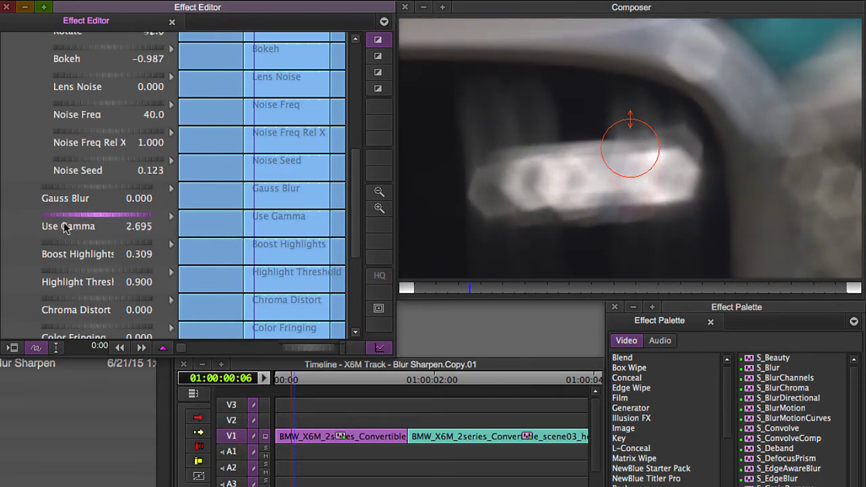
drag(76, 249, 122, 242)
- Increase the Defocus Width slightly to about 0.543
drag(357, 201, 360, 95)
drag(65, 133, 105, 135)
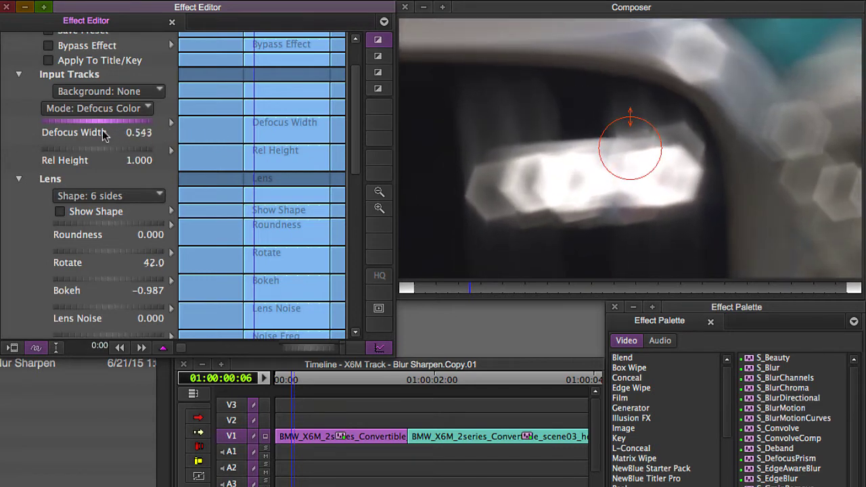
- Bypass the effect again to check the natural defocus at 01:00:01:11, then re-enable it near the clip's start at 01:00:00:03
scroll(351, 154, up, 2)
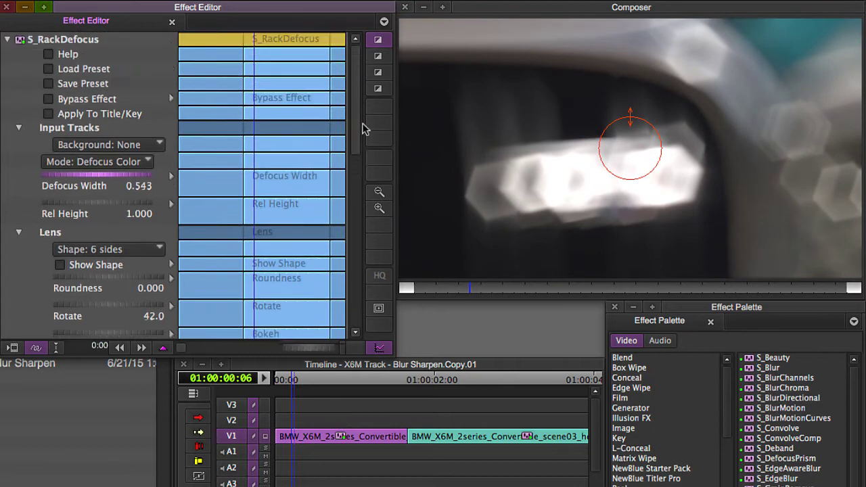
click(48, 99)
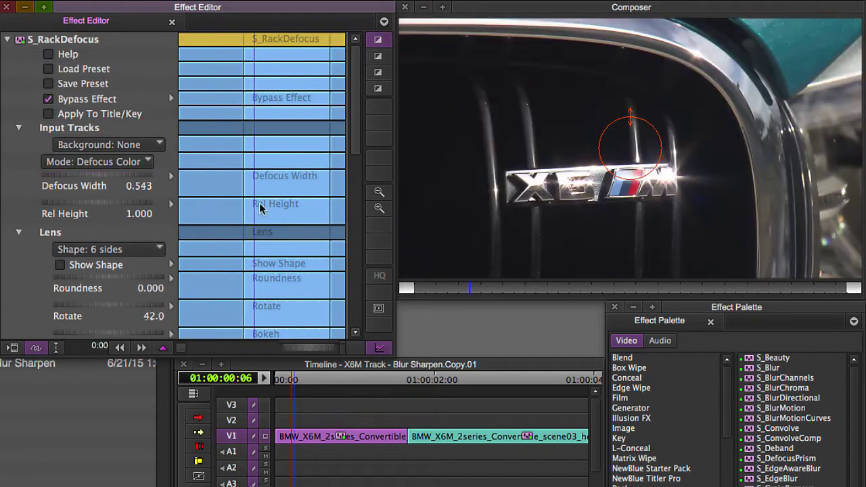
click(387, 438)
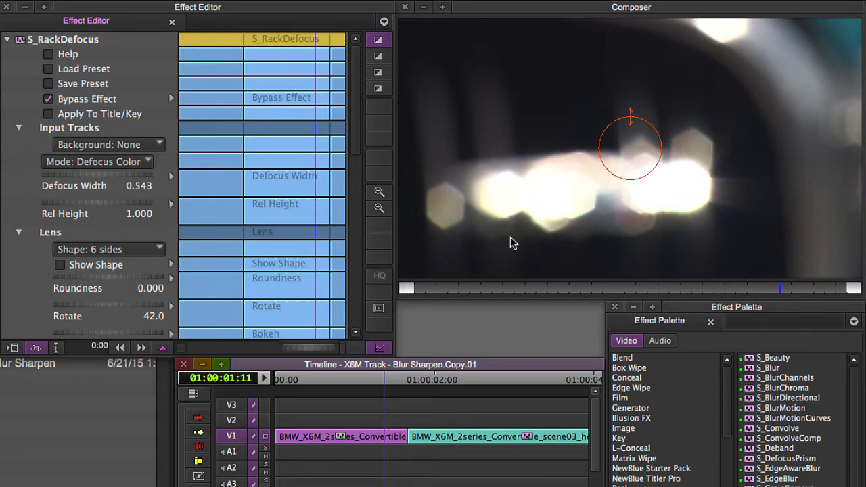
click(283, 440)
click(237, 205)
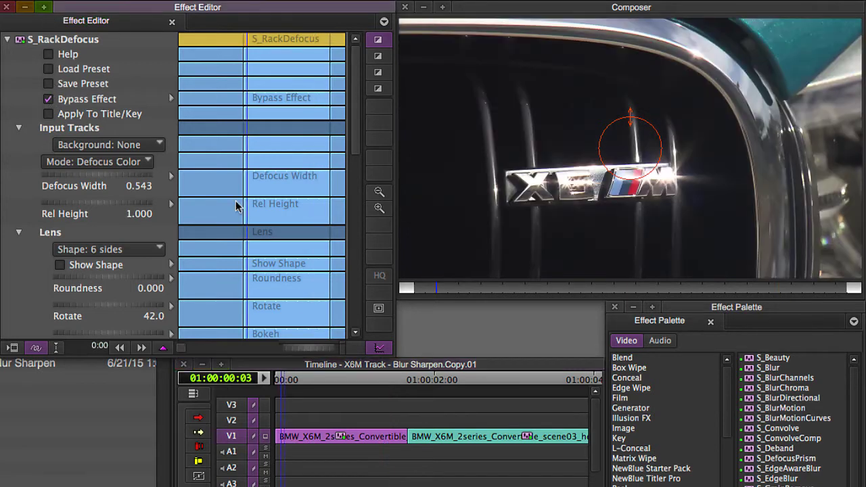
click(48, 99)
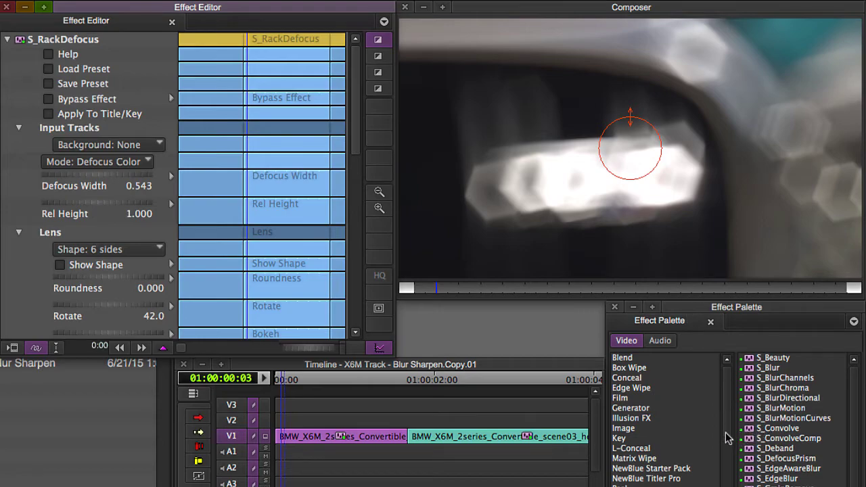
- Apply the Sapphire Lighting effect S_Glow on top of the existing S_RackDefocus on the first V1 clip
drag(726, 433, 726, 486)
click(668, 425)
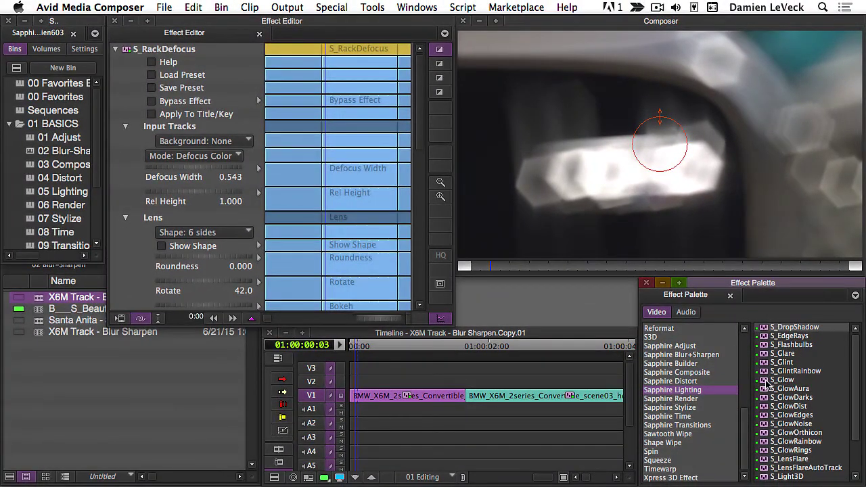
click(767, 380)
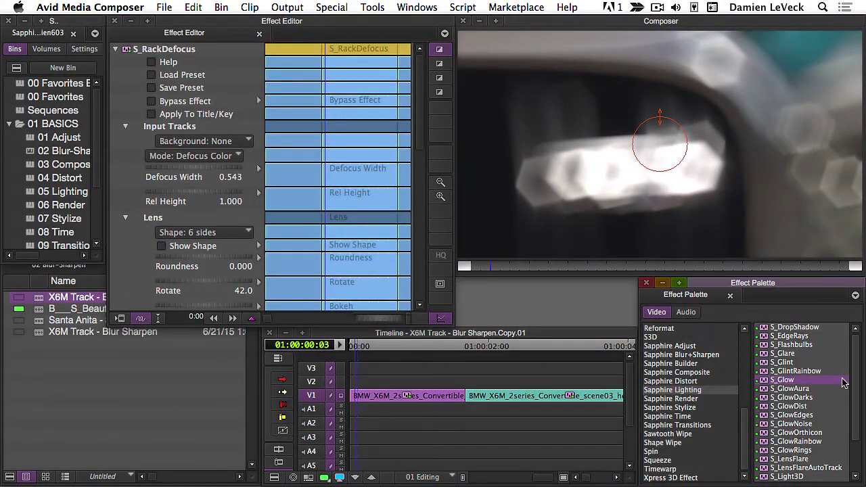
click(778, 362)
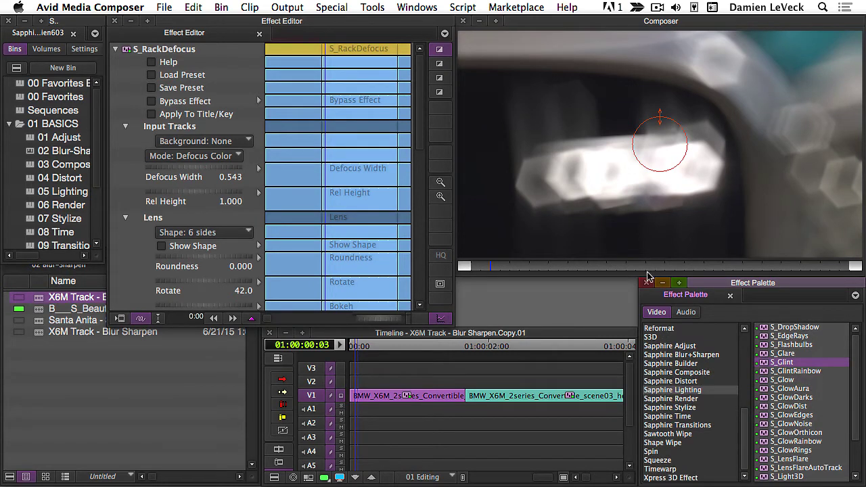
click(360, 404)
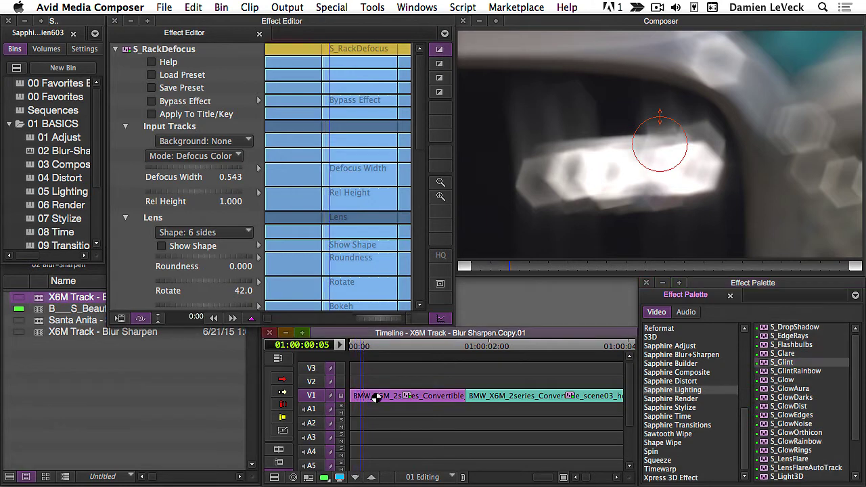
click(365, 415)
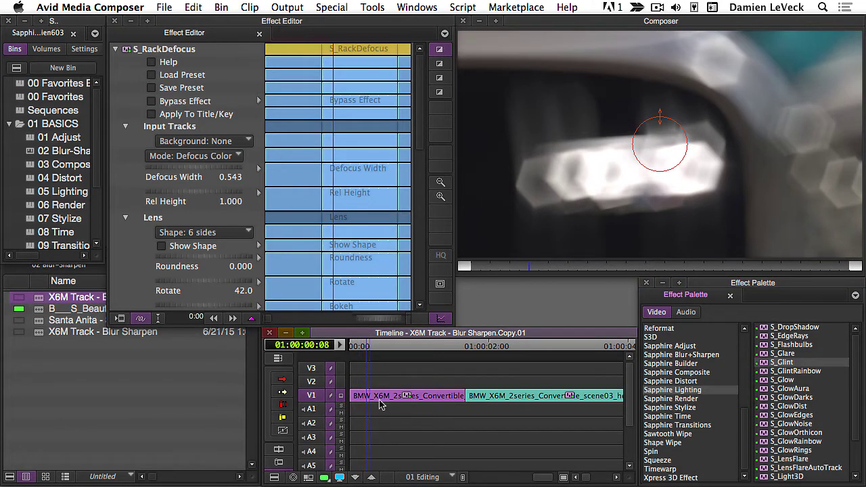
click(765, 380)
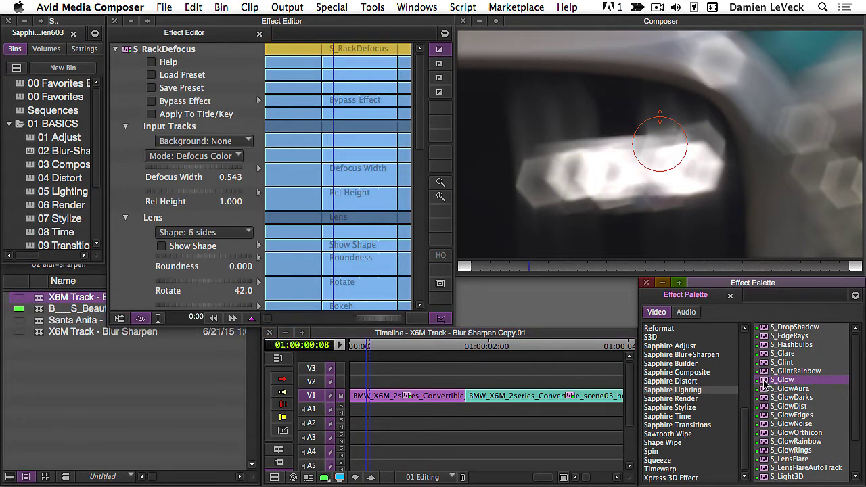
drag(765, 381, 369, 396)
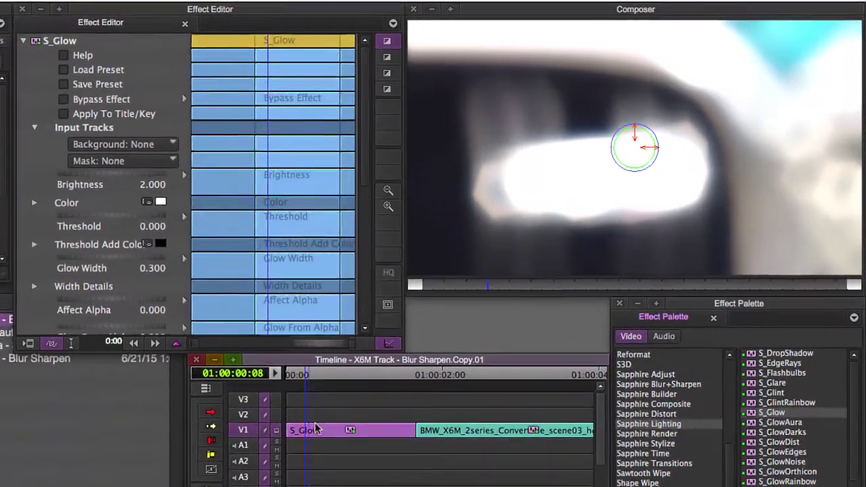
- Set the S_Glow Brightness to about 1.142, Threshold to about 0.399 and Glow Width to 0.000, and check the frame at 01:00:00:01
drag(150, 180, 30, 176)
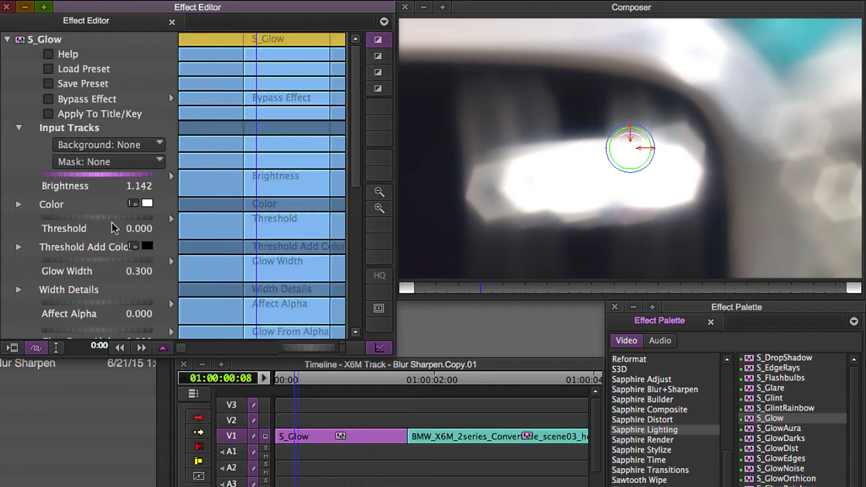
drag(70, 221, 361, 169)
drag(132, 261, 8, 250)
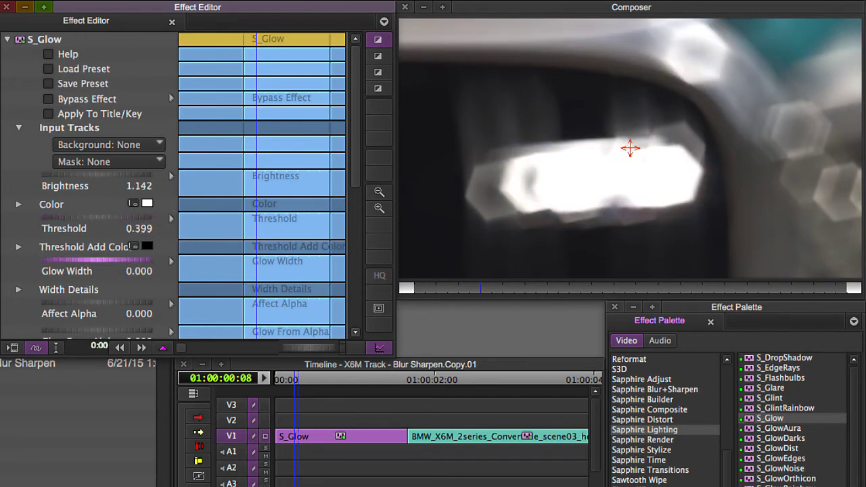
drag(428, 290, 422, 289)
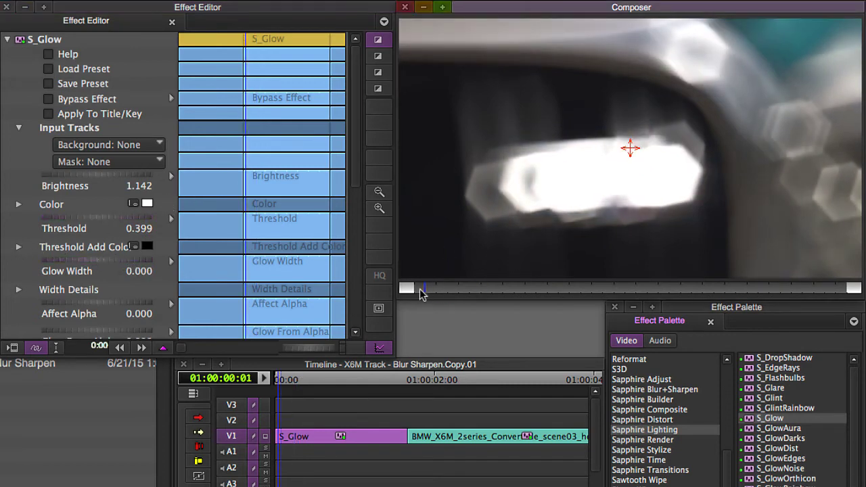
- Reduce the Defocus Width of the S_RackDefocus beneath the glow to about 0.507
click(7, 40)
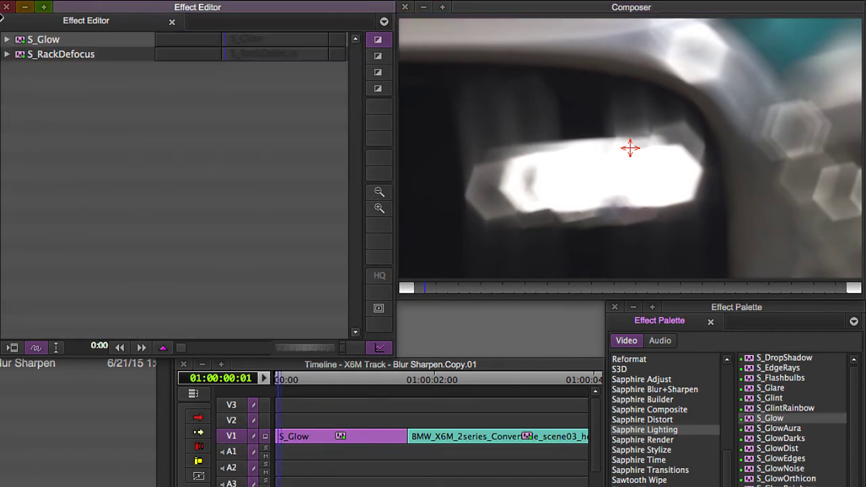
click(7, 54)
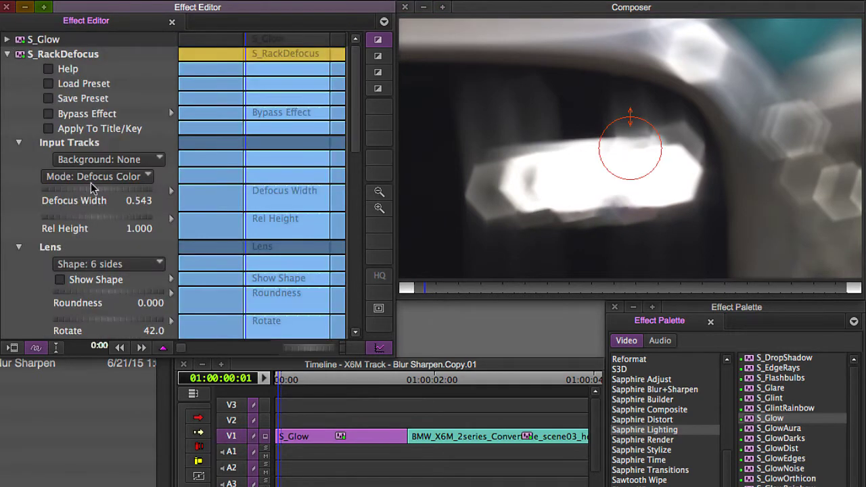
drag(86, 190, 149, 217)
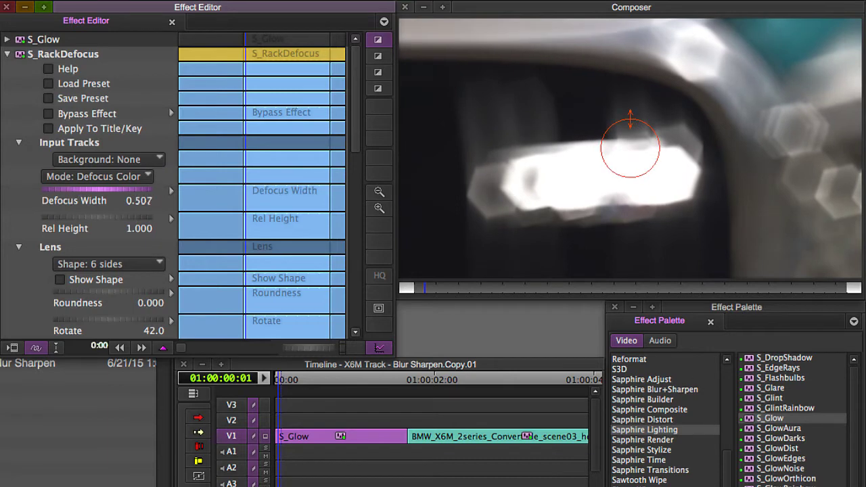
- Add the S_Glint effect on top of S_Glow on the first clip and move the playhead to 01:00:00:06
click(749, 401)
drag(749, 401, 288, 441)
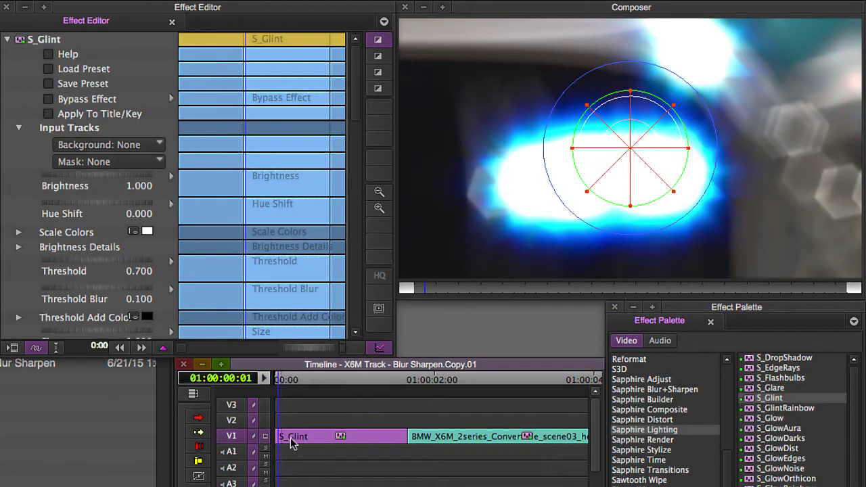
click(292, 441)
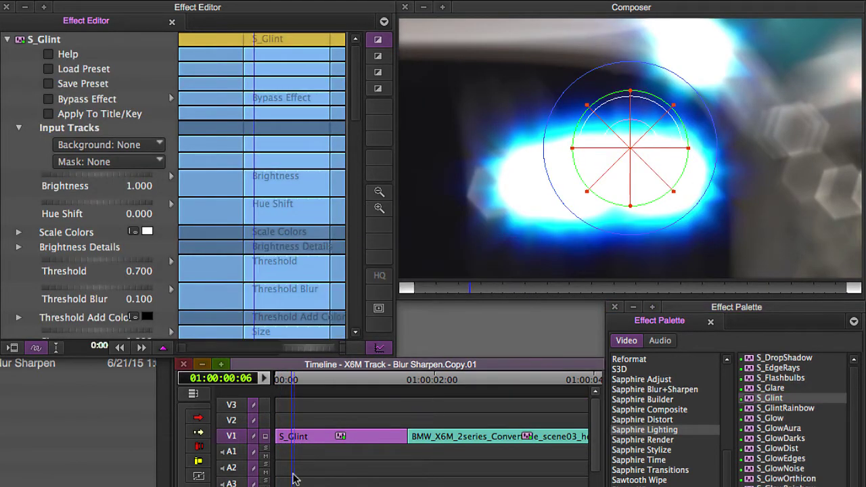
- Set the glint's Brightness to 0.300, Threshold to about 0.739, Size to about 1.688 and Size Blue to about 2.495
drag(354, 100, 357, 119)
click(100, 112)
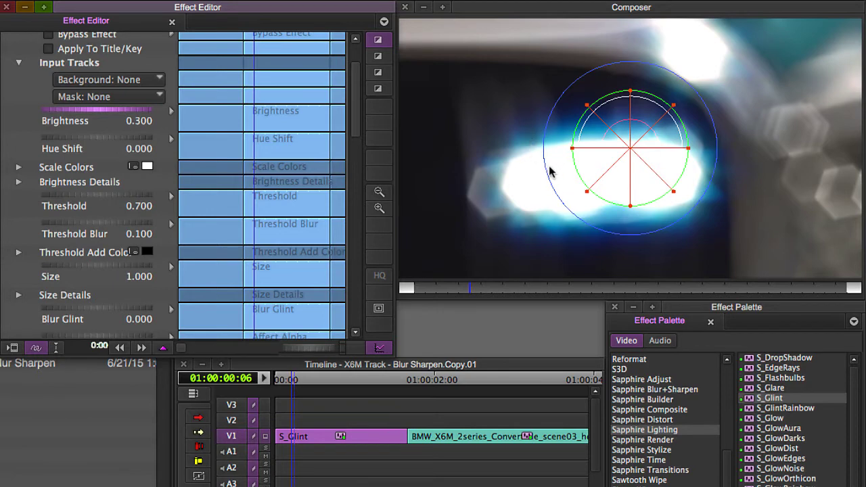
drag(61, 200, 92, 200)
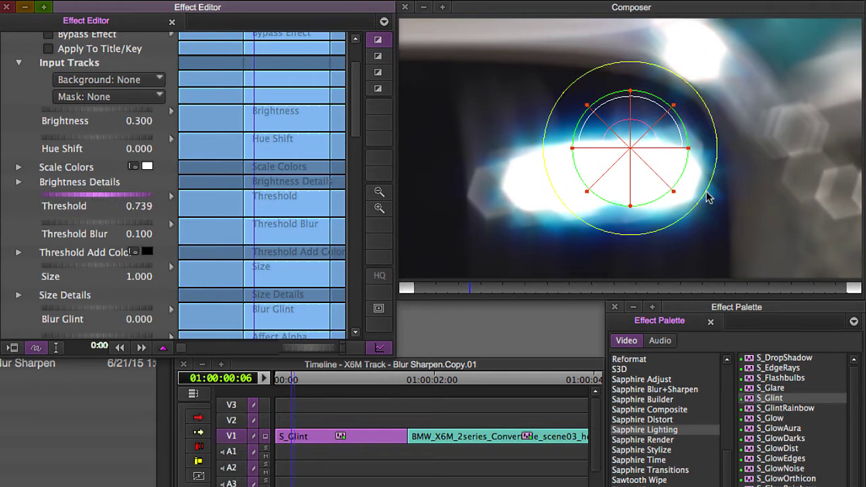
drag(707, 197, 756, 218)
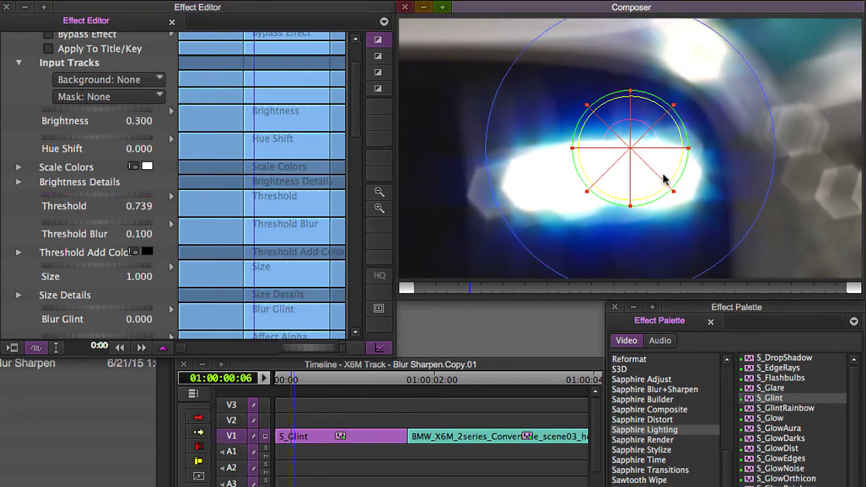
drag(678, 187, 719, 208)
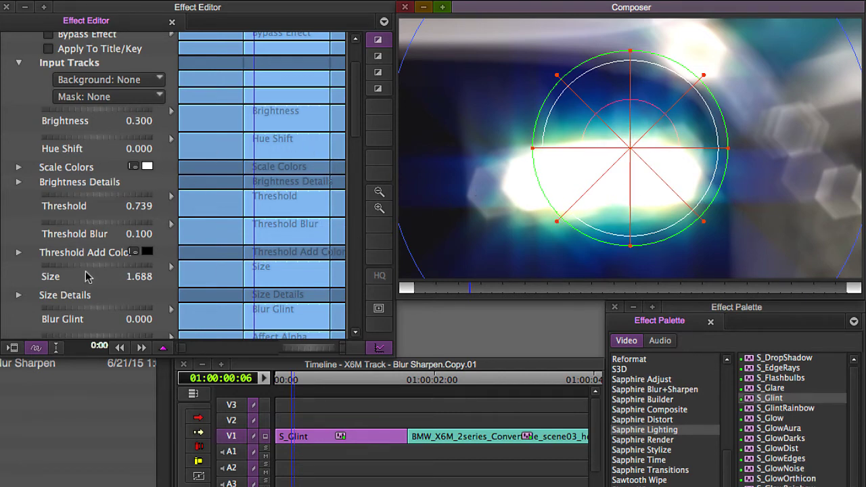
- Remove the glint's diagonal rays by setting Size Diag1 and Size Diag2 to 0
drag(355, 124, 357, 143)
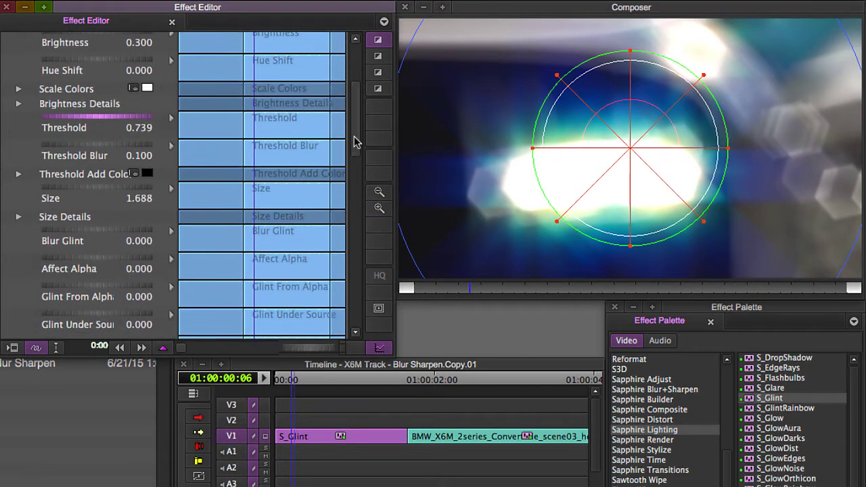
click(18, 217)
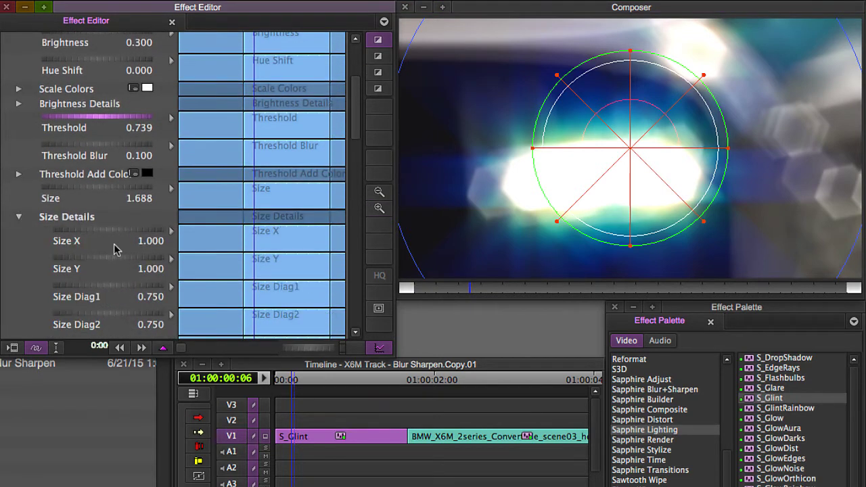
click(138, 295)
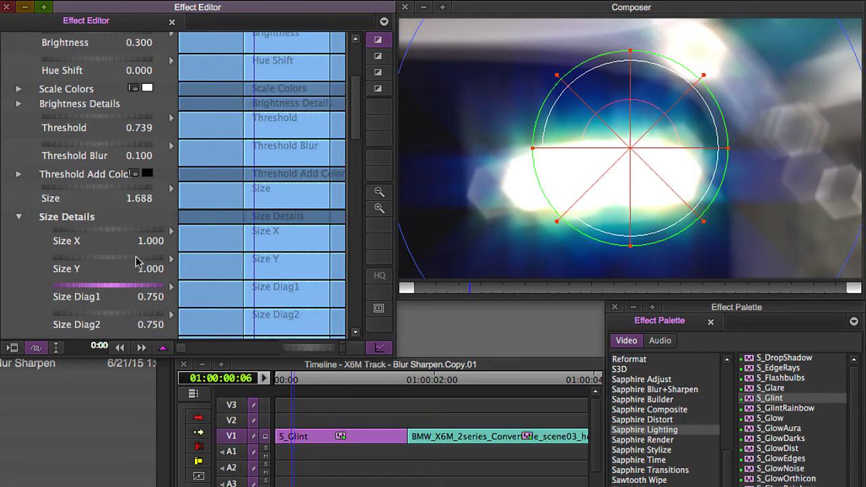
text(0)
key(Return)
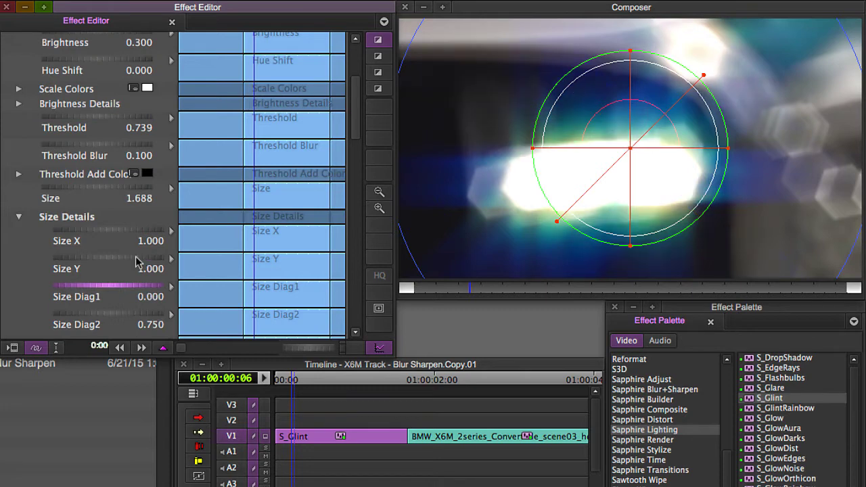
click(100, 313)
text(0)
key(Return)
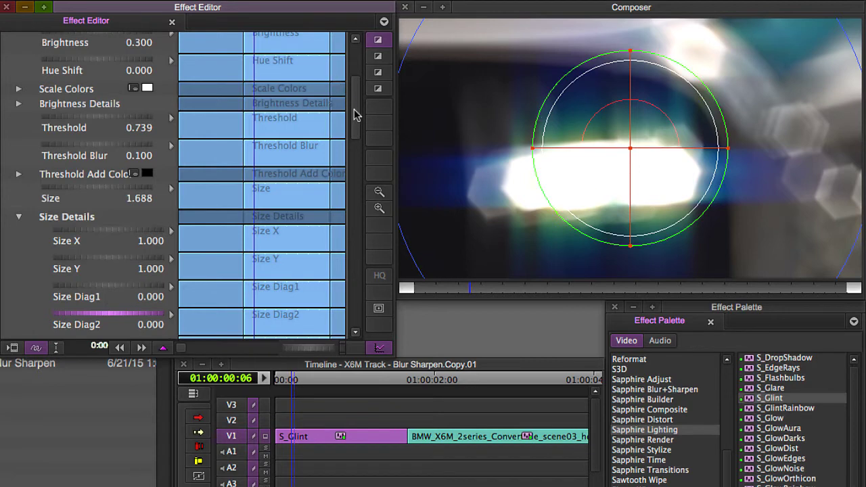
- Warm the glint's color by setting Size Red to about 1.132 and Size Blue to about 0.736
drag(356, 111, 355, 139)
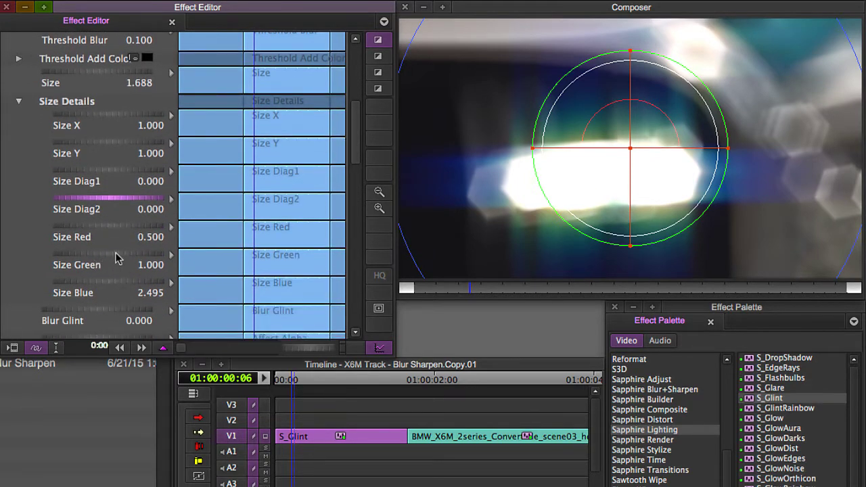
click(106, 225)
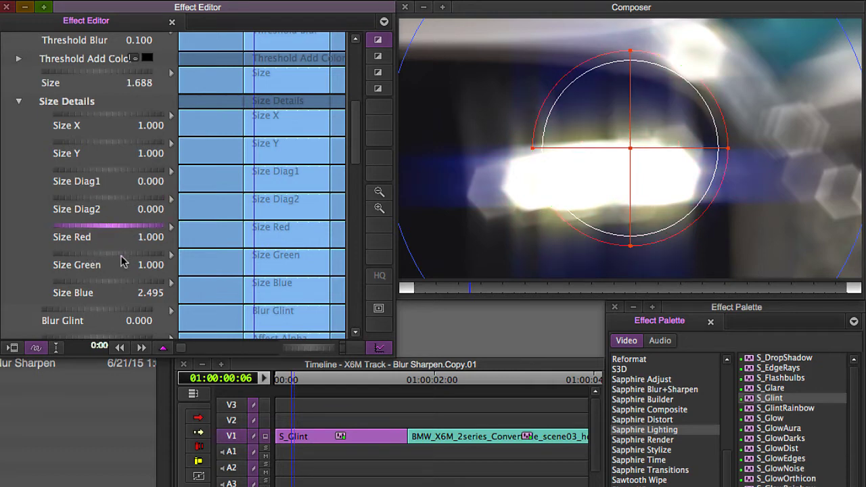
click(114, 283)
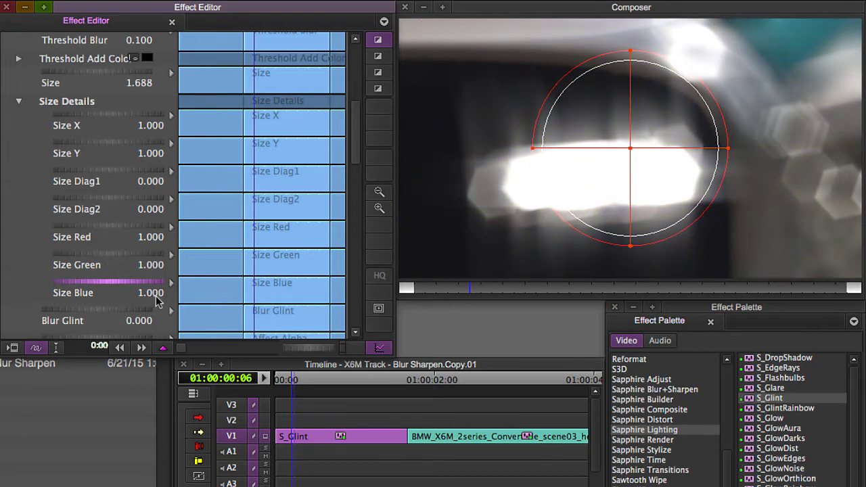
drag(143, 283, 83, 282)
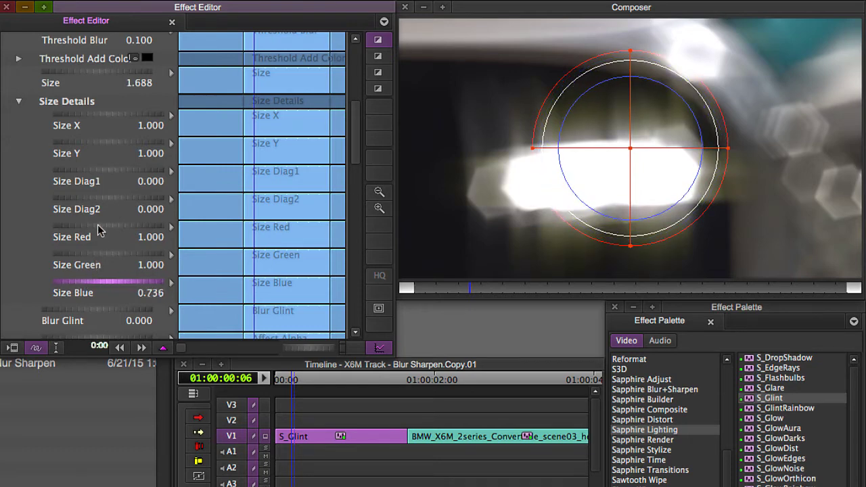
drag(98, 230, 147, 230)
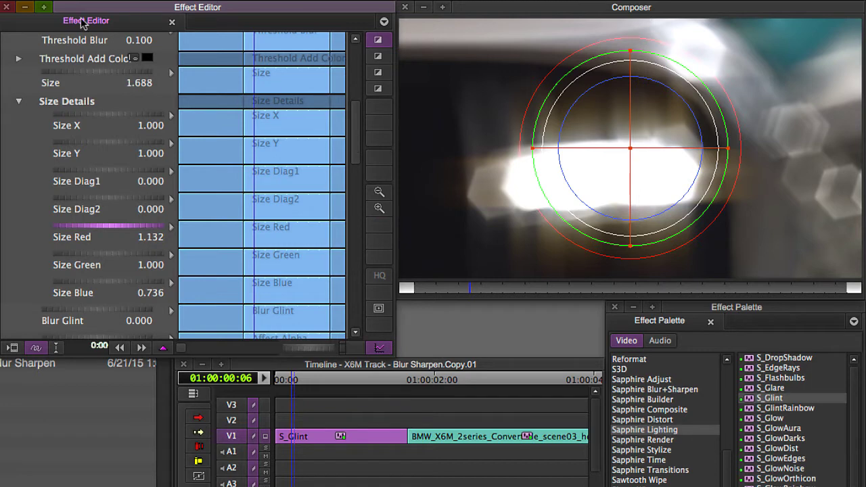
- Collapse the S_Glint settings and readjust the Defocus Width of S_RackDefocus
scroll(354, 132, up, 10)
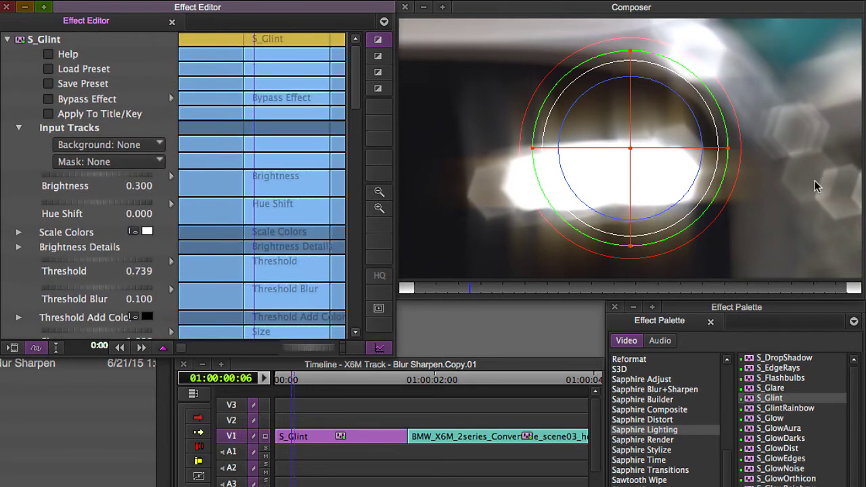
click(7, 41)
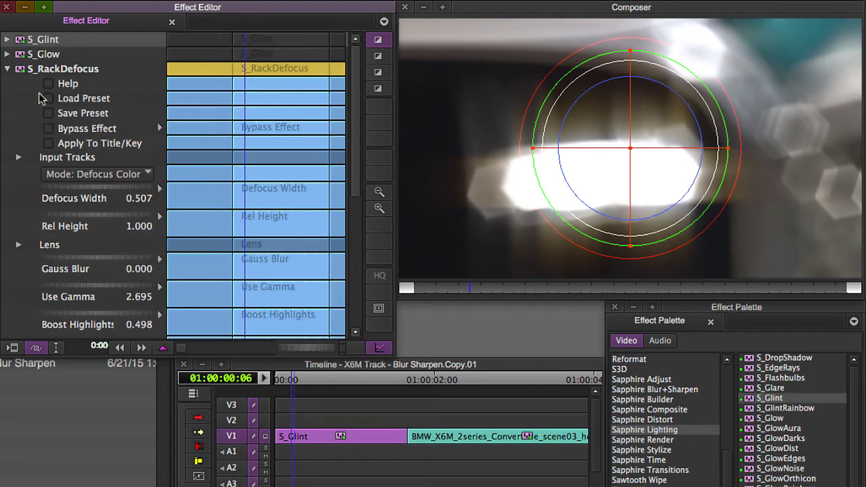
click(103, 195)
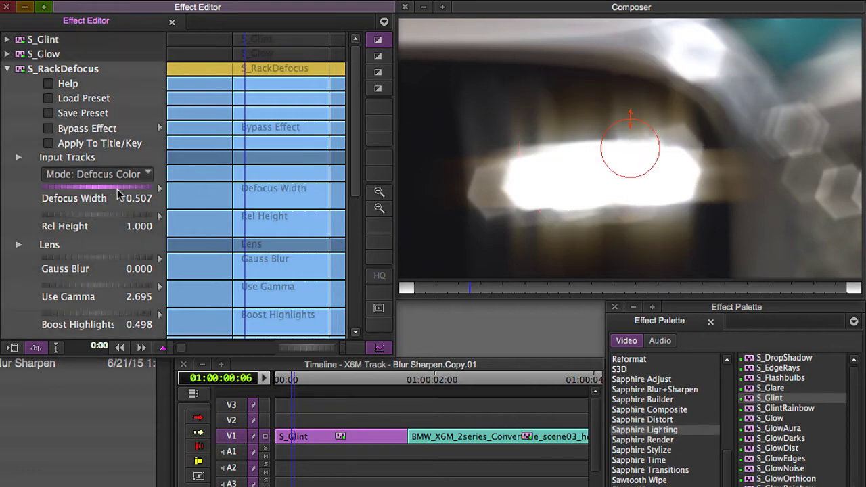
drag(113, 193, 183, 203)
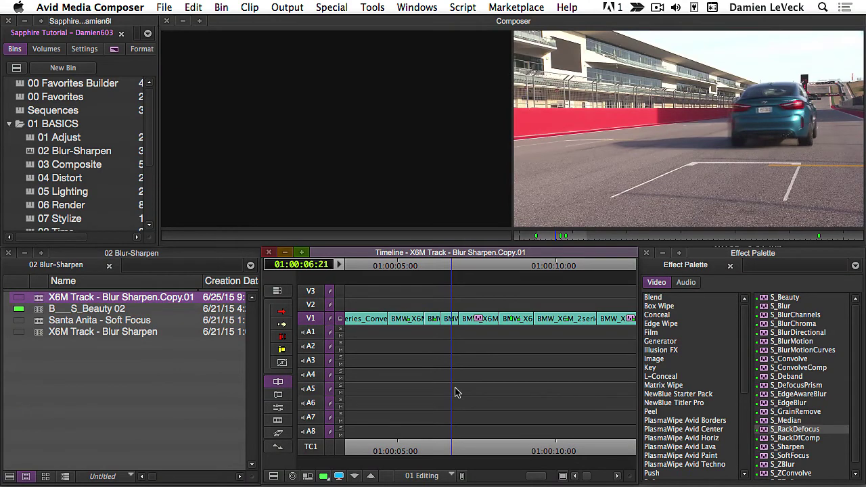
- Play the sequence from 01:00:06:21 and scrub to the front-facing car shot at 01:00:08:19
key(space)
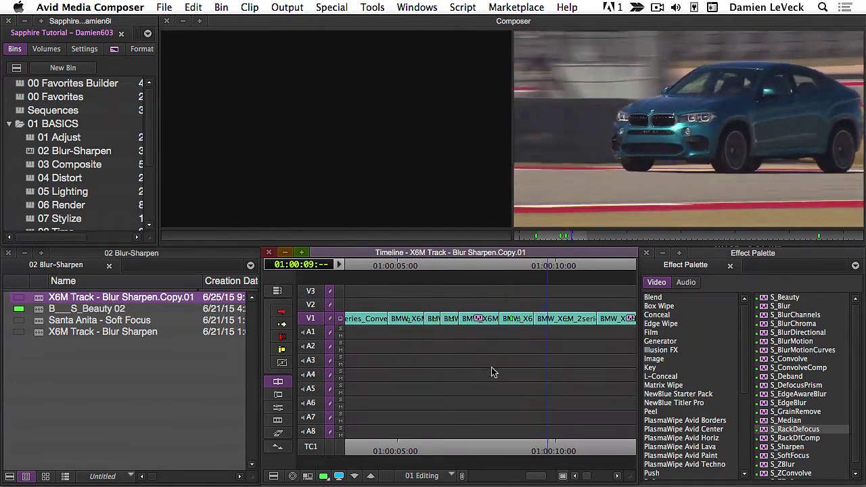
click(494, 357)
drag(495, 353, 512, 362)
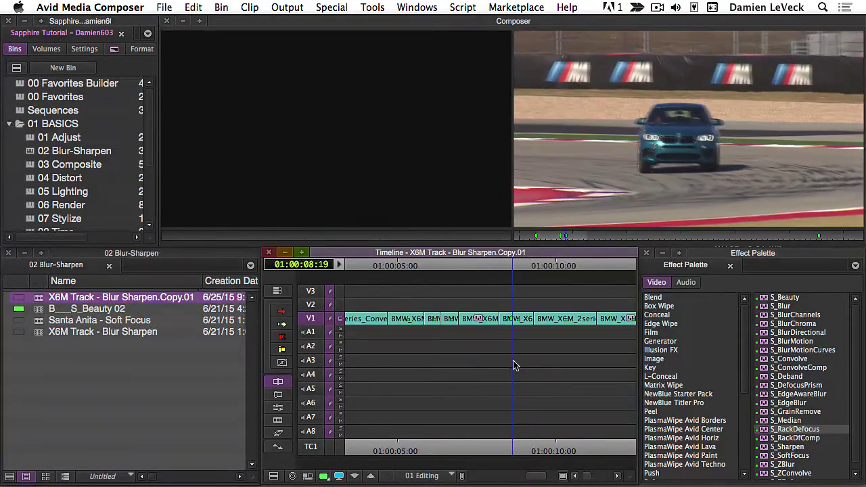
- Apply S_RackDefocus to the front-facing car clip and open its effect parameters at 01:00:08:11
key(super+])
click(447, 332)
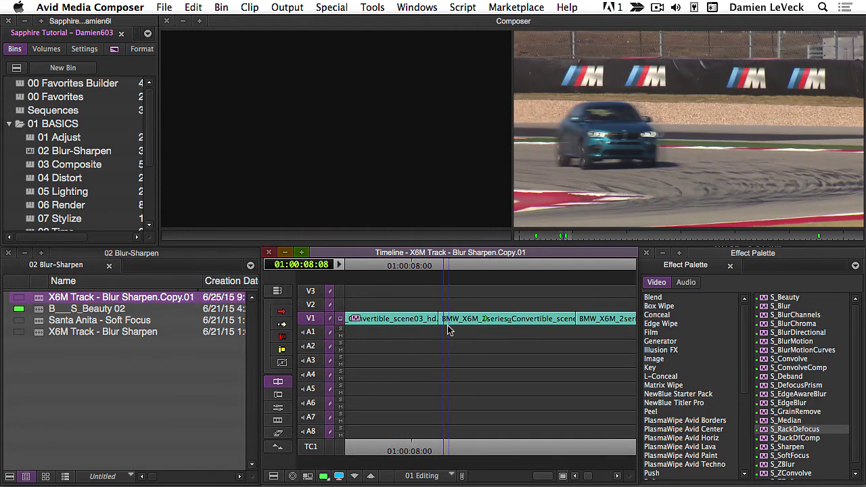
click(760, 434)
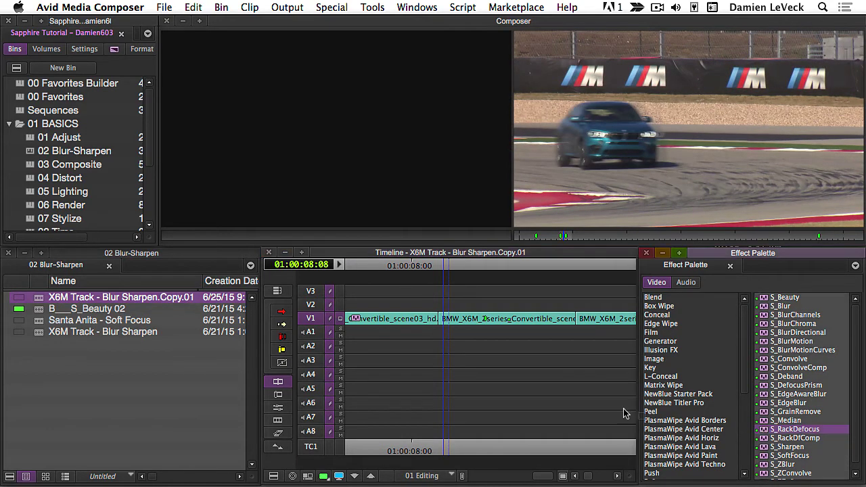
drag(625, 413, 458, 327)
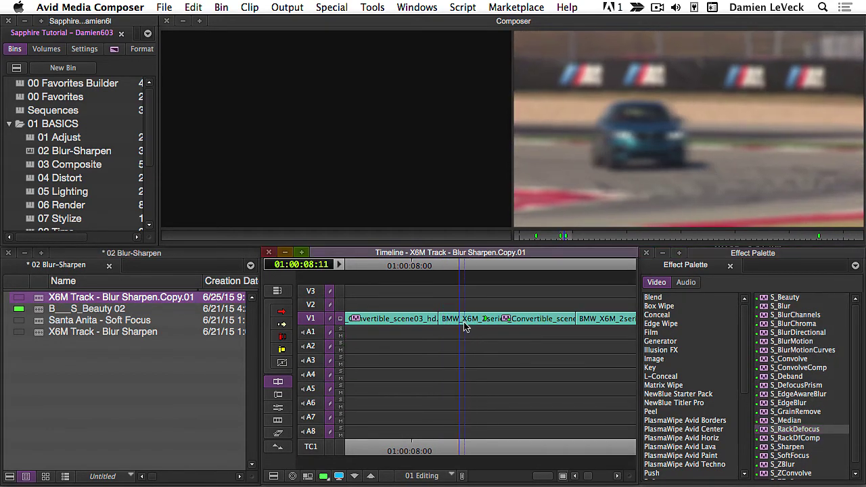
key(shift+F10)
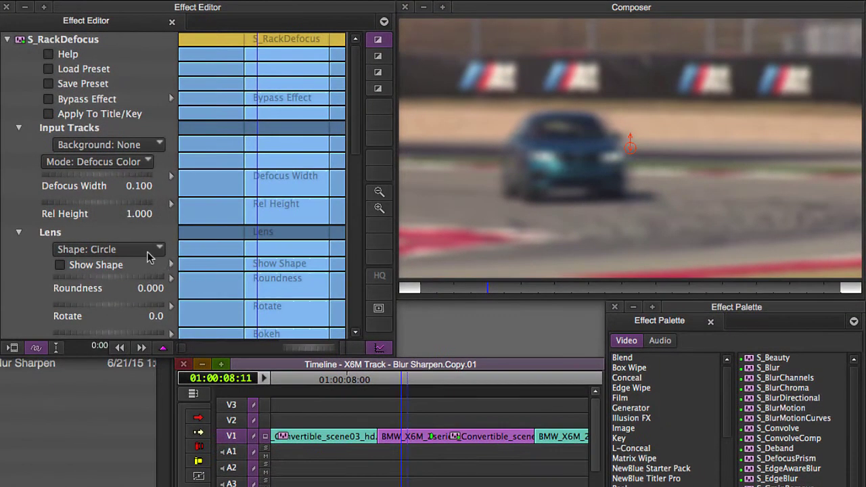
- Give the S_RackDefocus lens a 6-sided shape and set Defocus Width to about 0.204
click(148, 256)
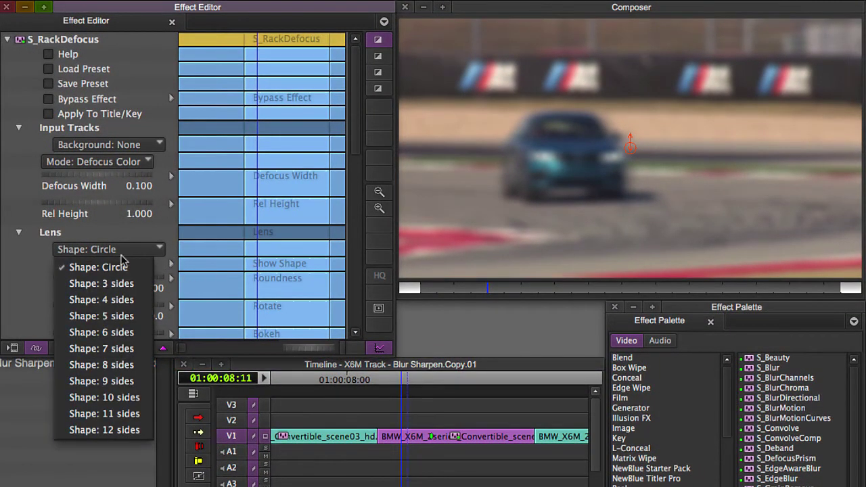
click(95, 334)
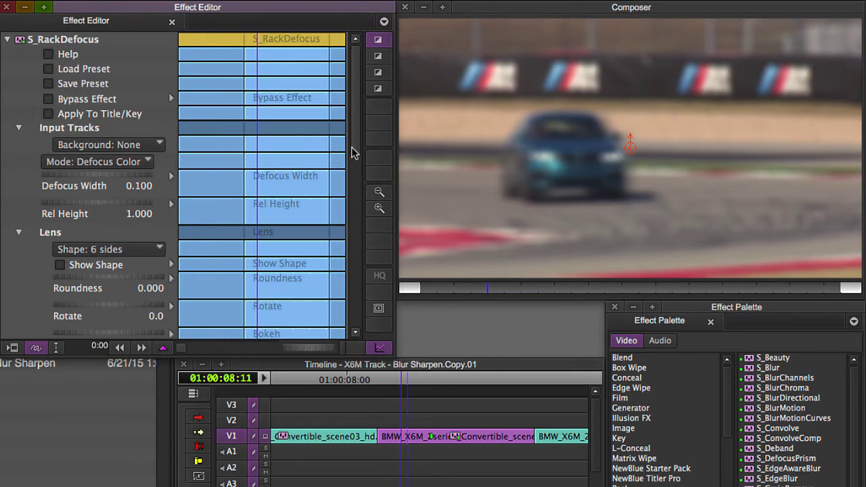
scroll(352, 154, down, 1)
drag(61, 154, 116, 161)
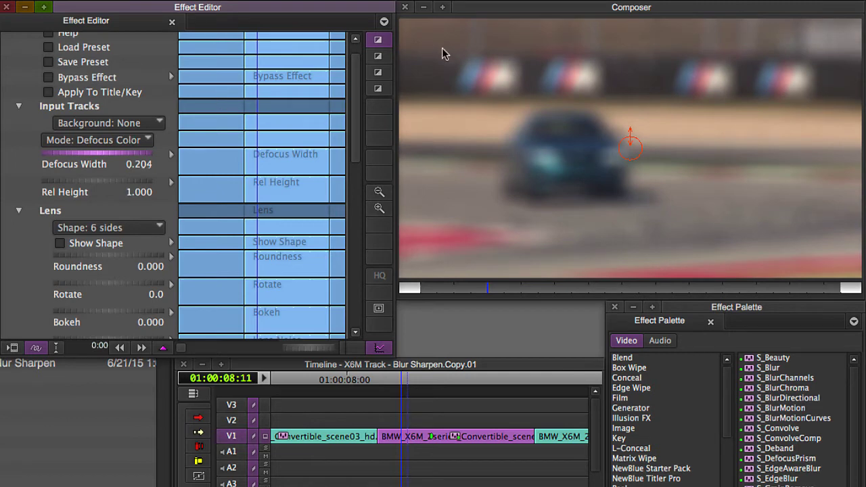
- Shape the defocused highlights by setting Bokeh to about -0.684, Boost Highlights to about 0.471 and Use Gamma to about 0.649
drag(356, 88, 349, 143)
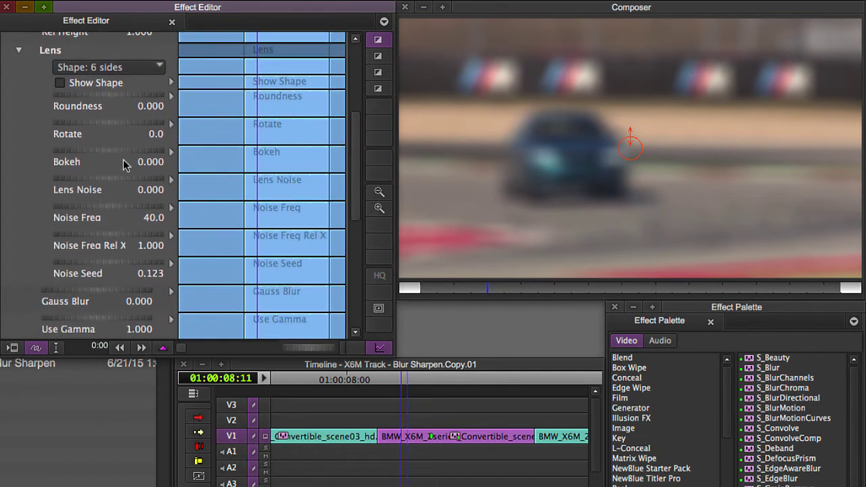
drag(154, 157, 107, 160)
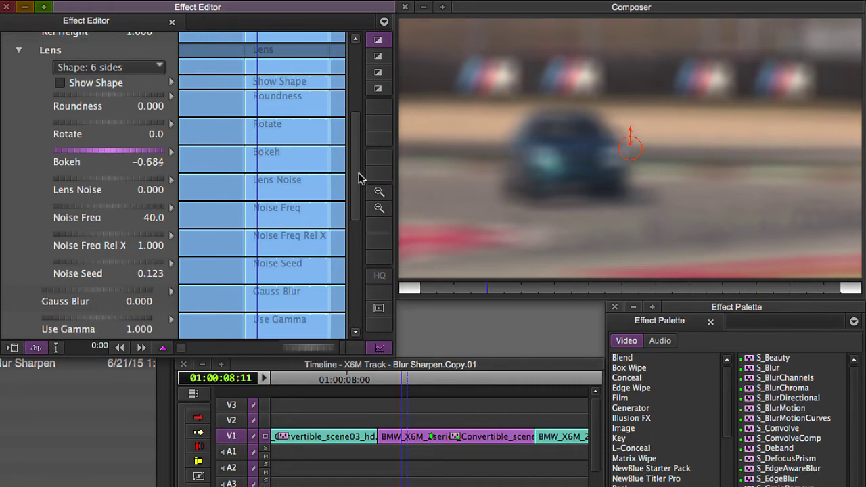
drag(360, 178, 352, 263)
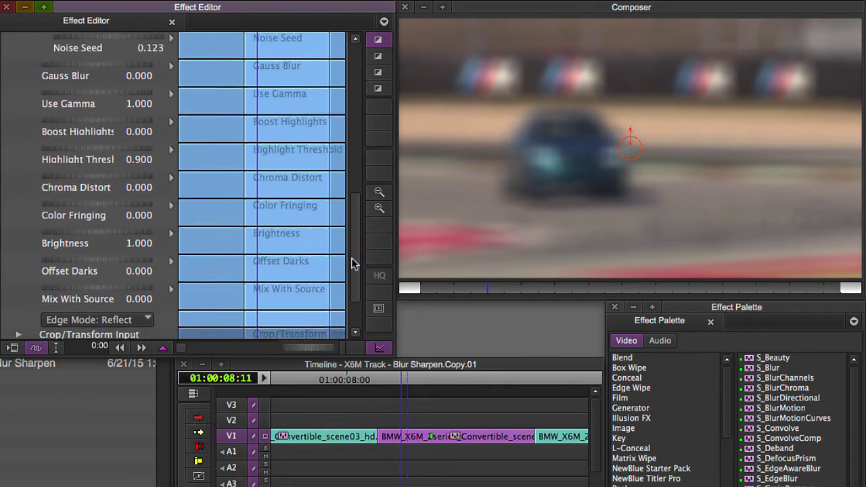
drag(76, 112, 183, 117)
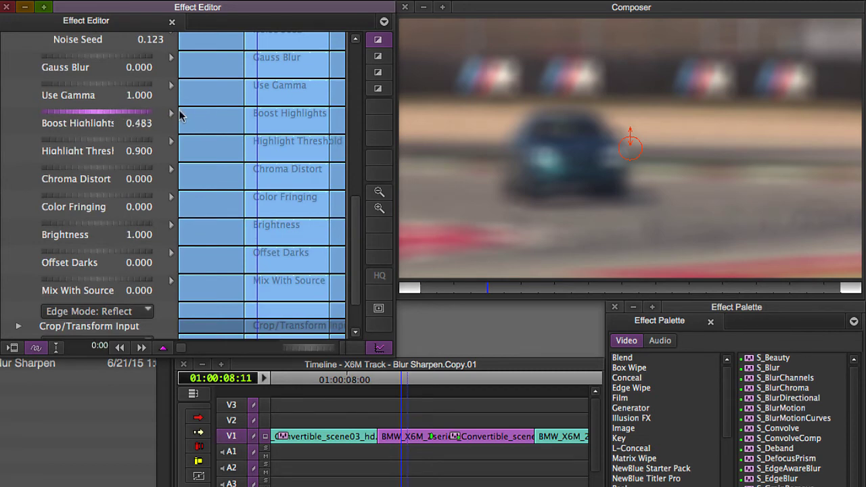
drag(100, 91, 10, 90)
scroll(353, 228, down, 2)
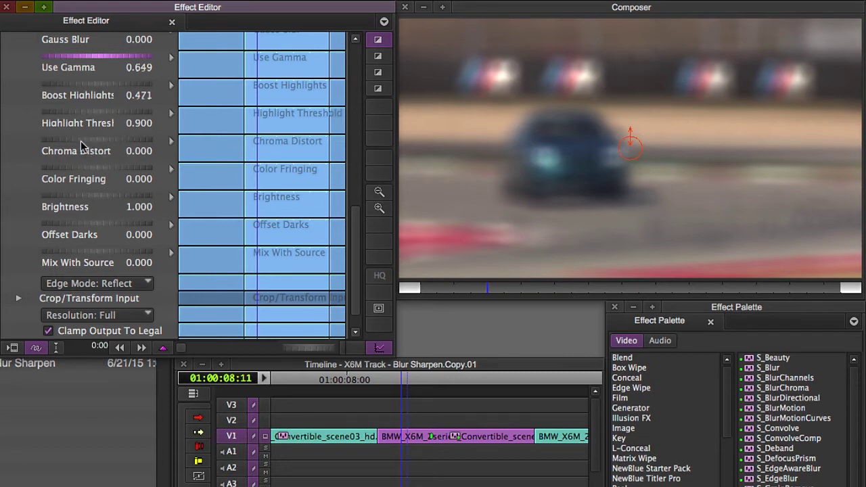
- Stylize the defocus with Chroma Distort at about 0.111, Color Fringing at about 0.600 and Brightness at about 1.255
click(77, 139)
drag(77, 140, 103, 145)
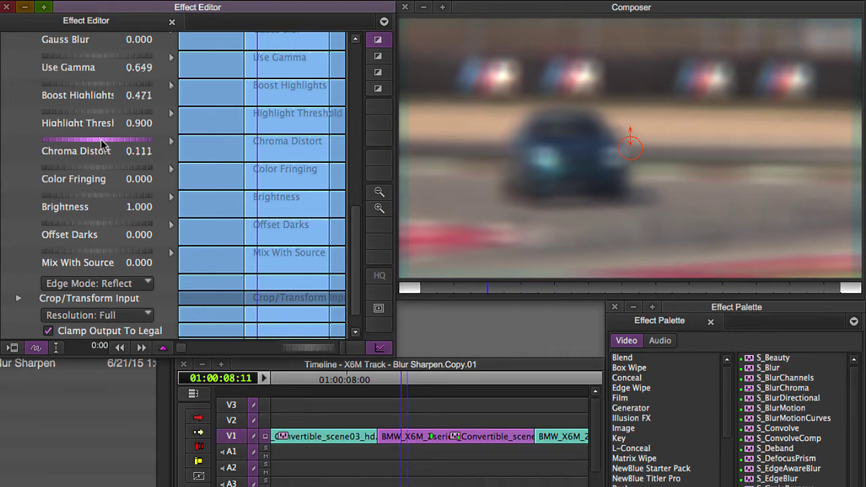
drag(76, 167, 233, 177)
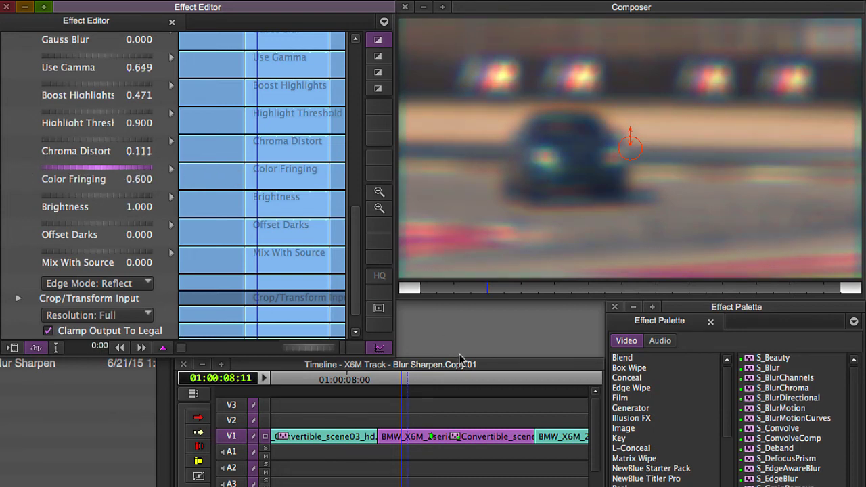
drag(76, 196, 154, 192)
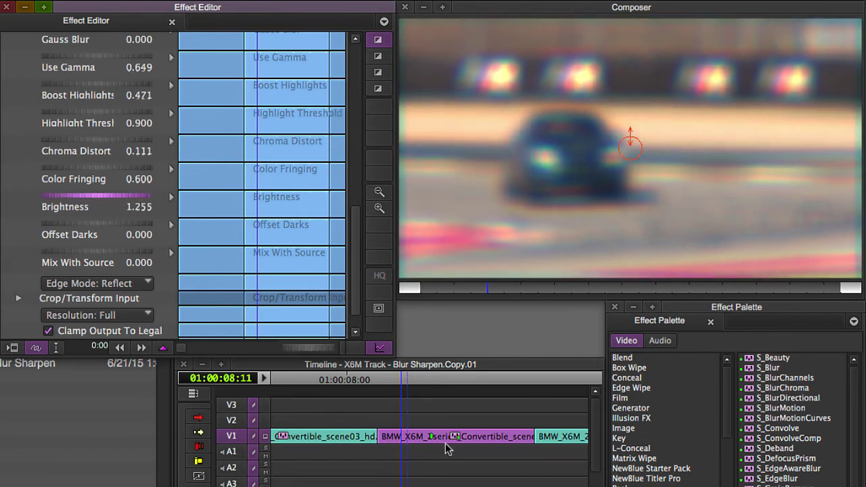
- Add keyframes to the S_RackDefocus parameters at the clip's first frame, 01:00:08:06, and eight frames further at 01:00:08:14
click(419, 287)
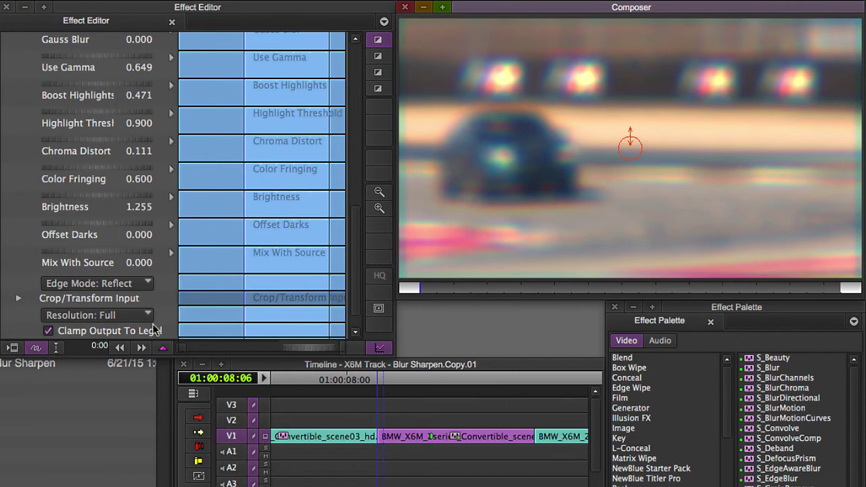
drag(162, 347, 191, 334)
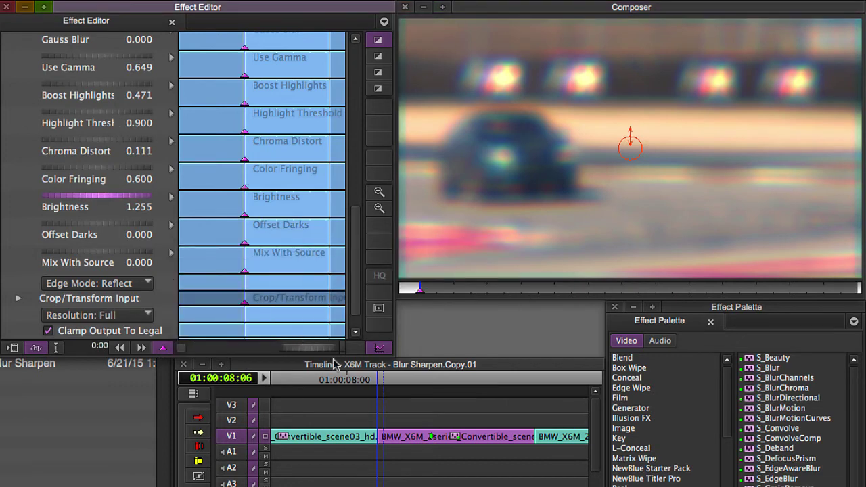
click(422, 292)
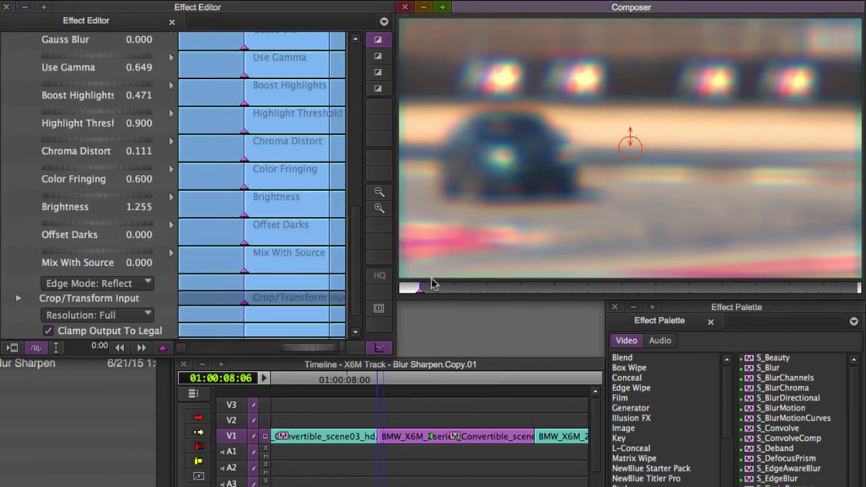
key(Right)
key(Right)
key(Right)
key(Right)
key(Right)
key(Right)
key(Right)
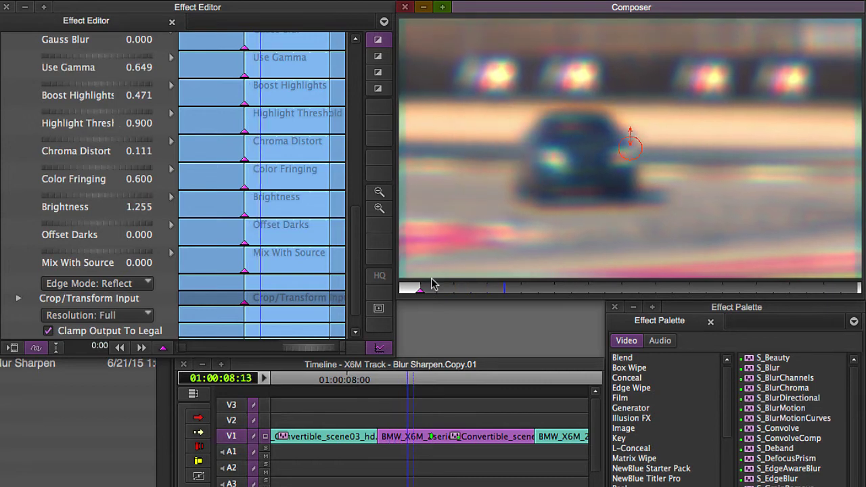
key(Right)
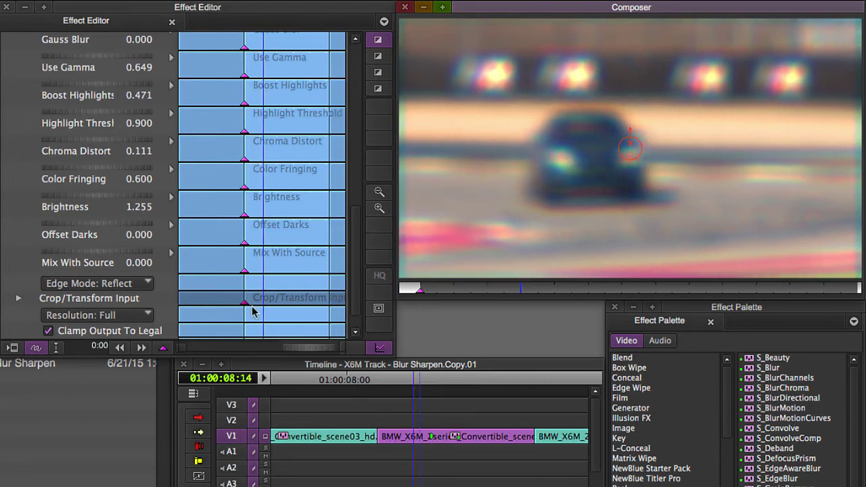
right_click(162, 347)
click(216, 335)
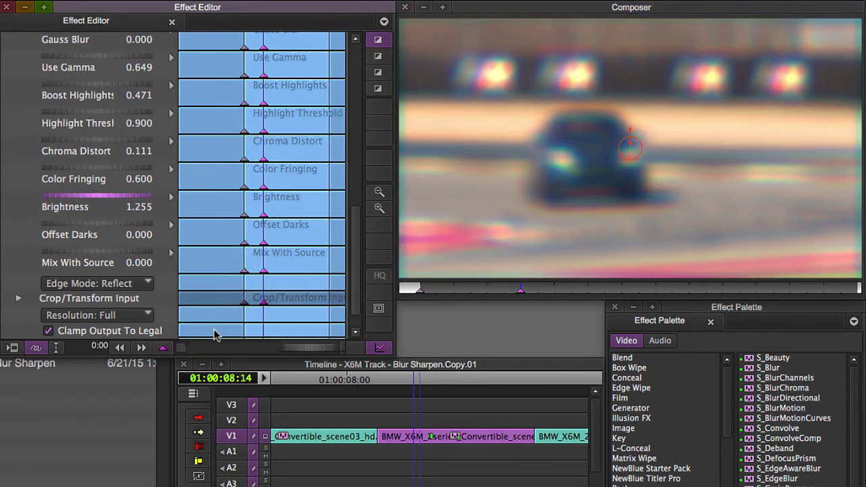
- On the 01:00:08:14 keyframe, reset Brightness to 1.000 and try Color Fringing at 0
click(125, 167)
text(0)
key(Return)
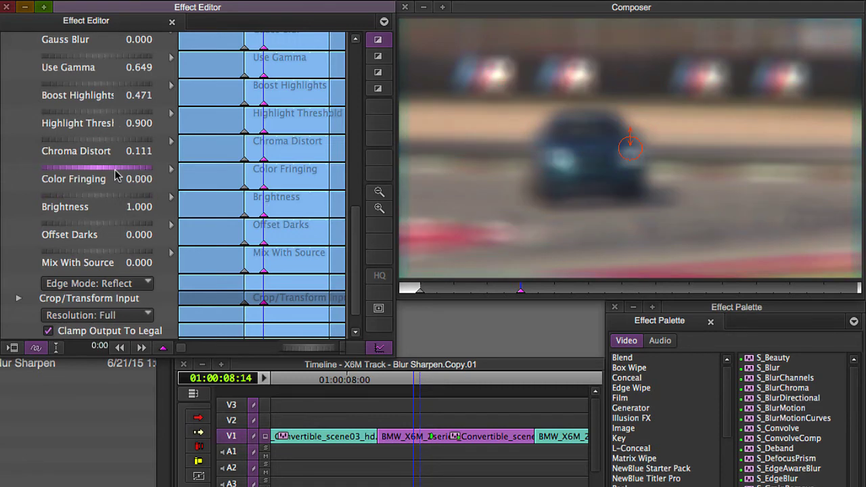
click(110, 144)
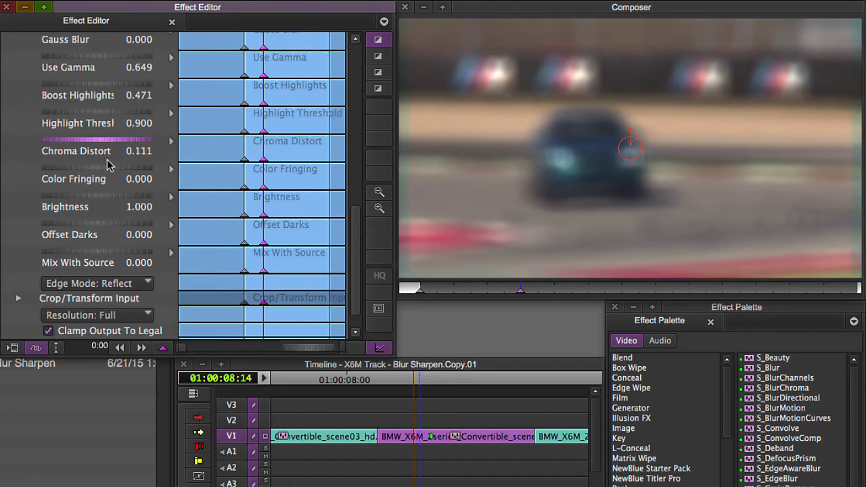
- Set Defocus Width to 0 on the 01:00:08:14 keyframe and play the shot from its start to preview the focus rack
drag(358, 239, 355, 50)
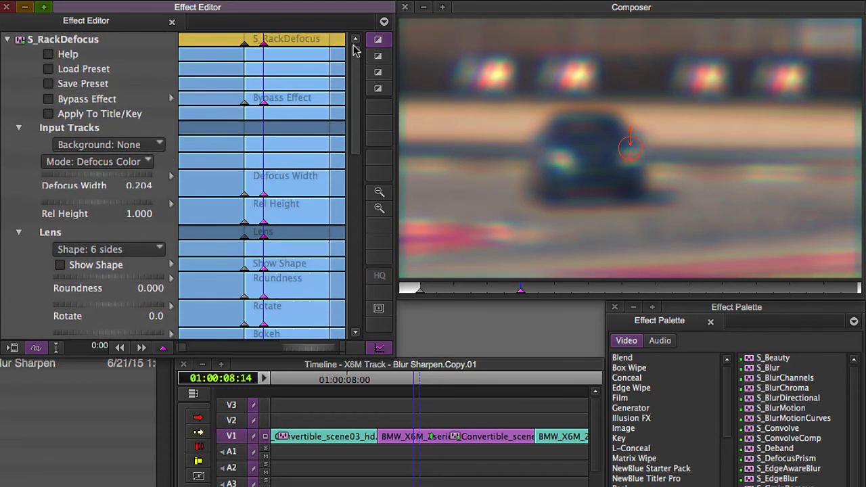
click(80, 172)
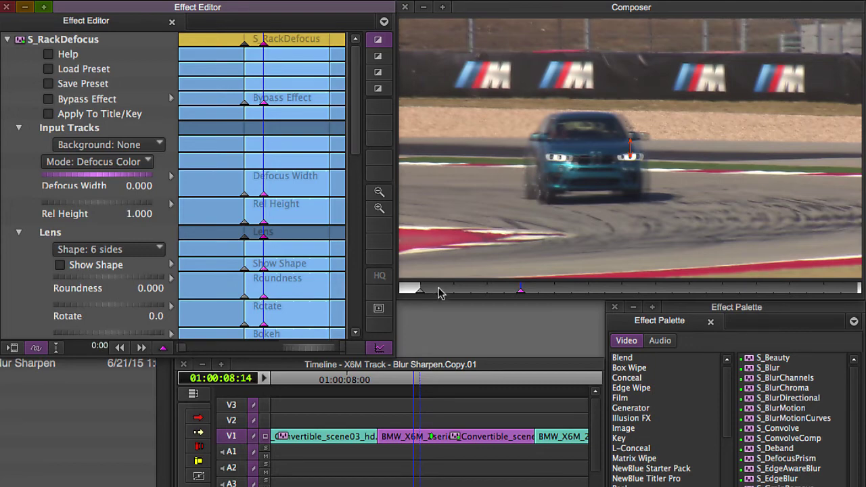
drag(440, 292, 337, 301)
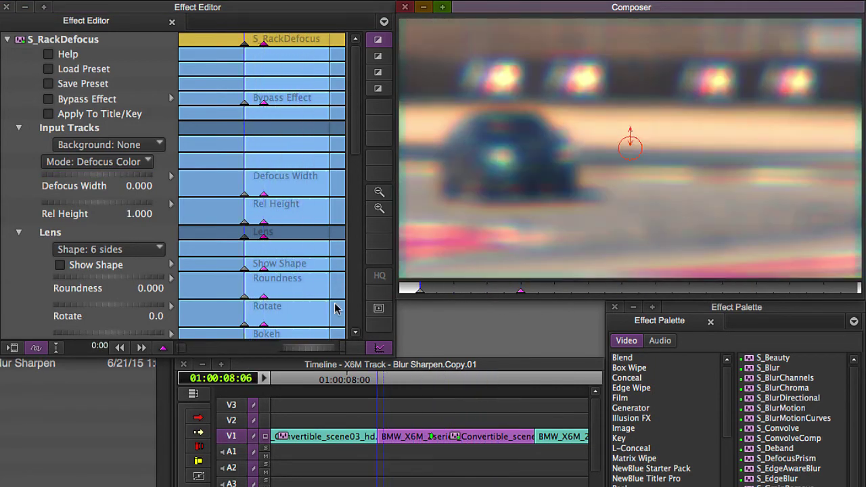
key(space)
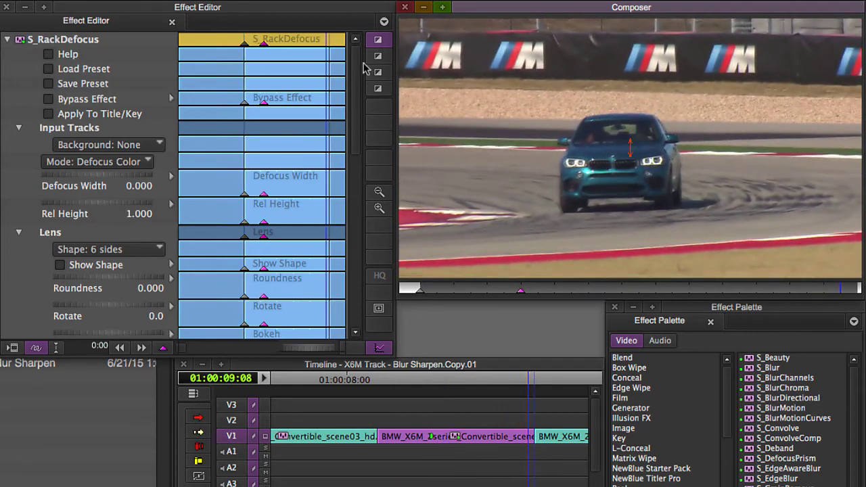
key(space)
key(space)
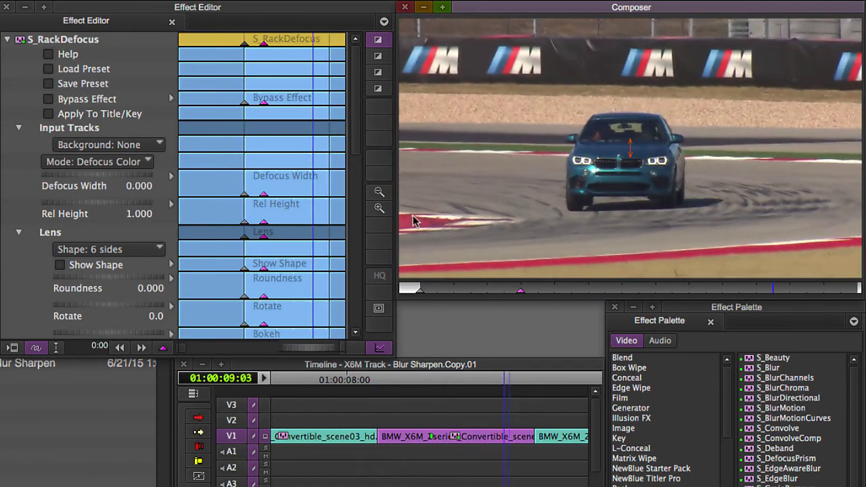
- Change the S_RackDefocus keyframes of all parameters to Spline interpolation and play the shot from its start
click(245, 43)
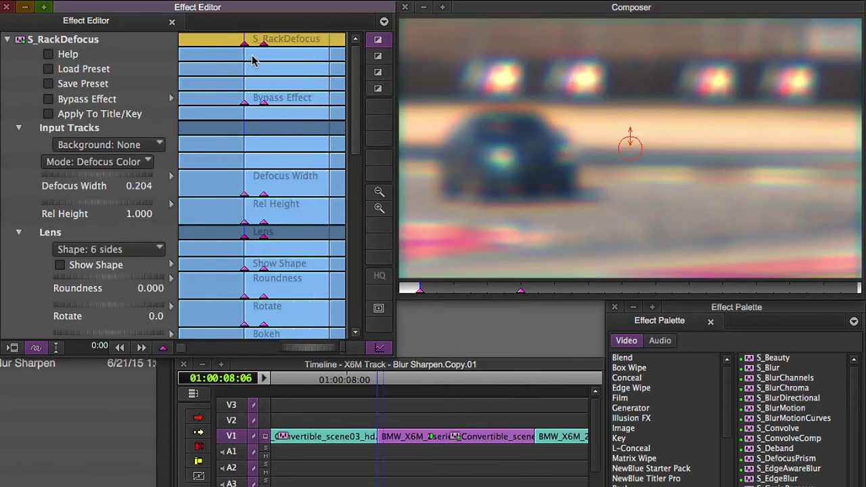
right_click(245, 43)
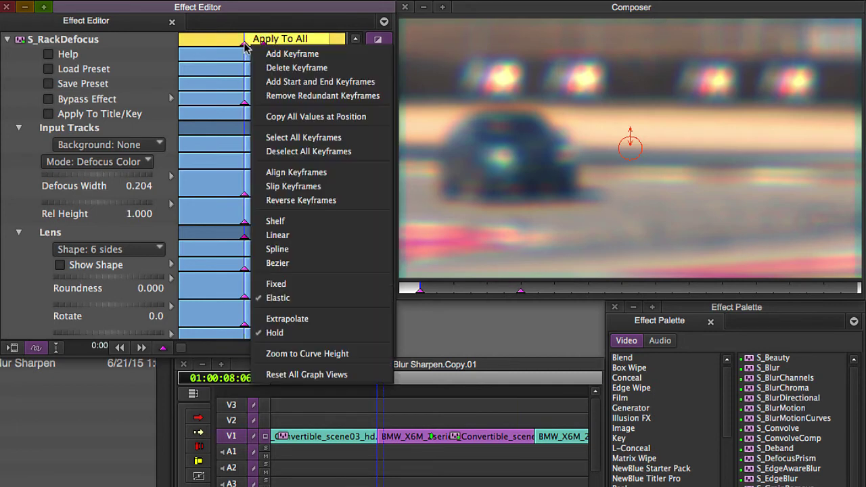
click(362, 249)
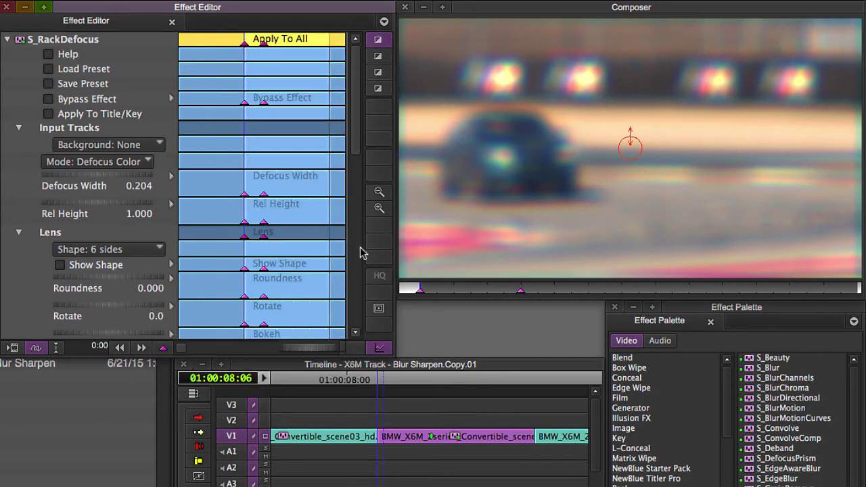
click(427, 332)
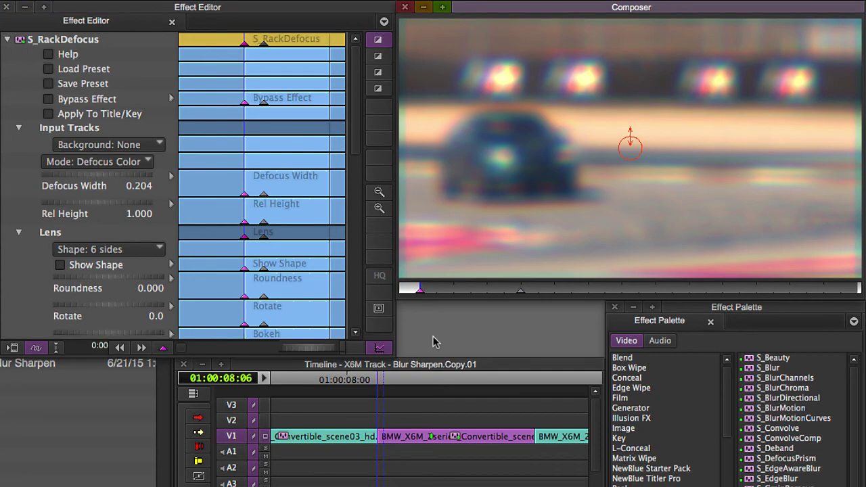
key(space)
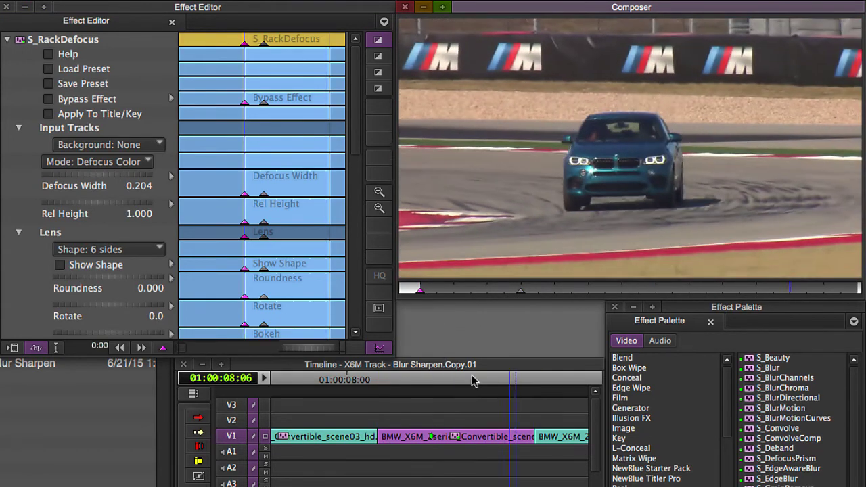
- Set Defocus Width to 0.376 on the first S_RackDefocus keyframe at 01:00:08:06 and play the shot
click(519, 291)
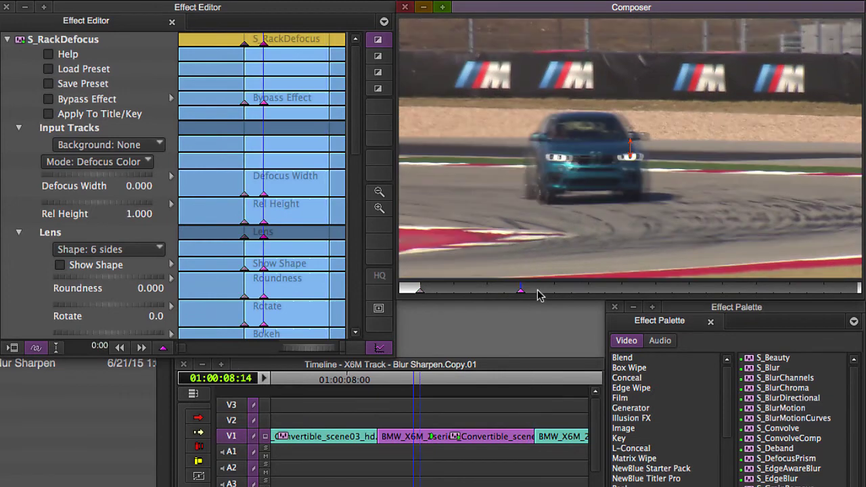
click(419, 291)
click(75, 178)
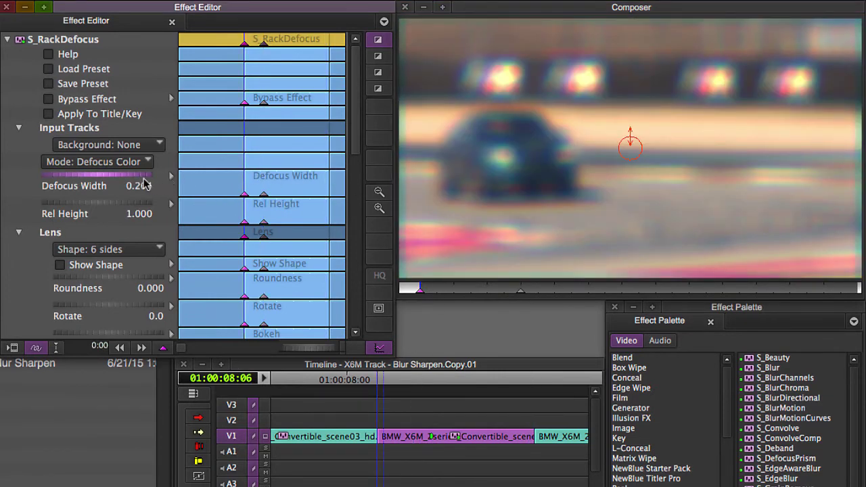
drag(76, 178, 168, 180)
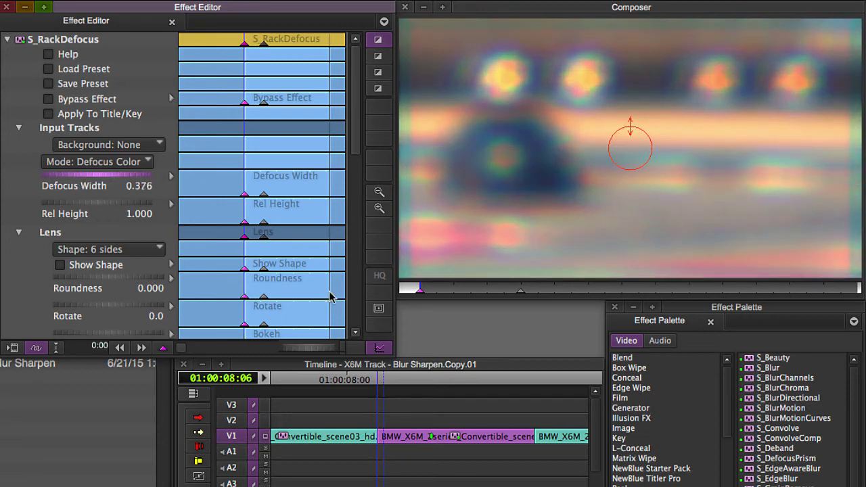
key(space)
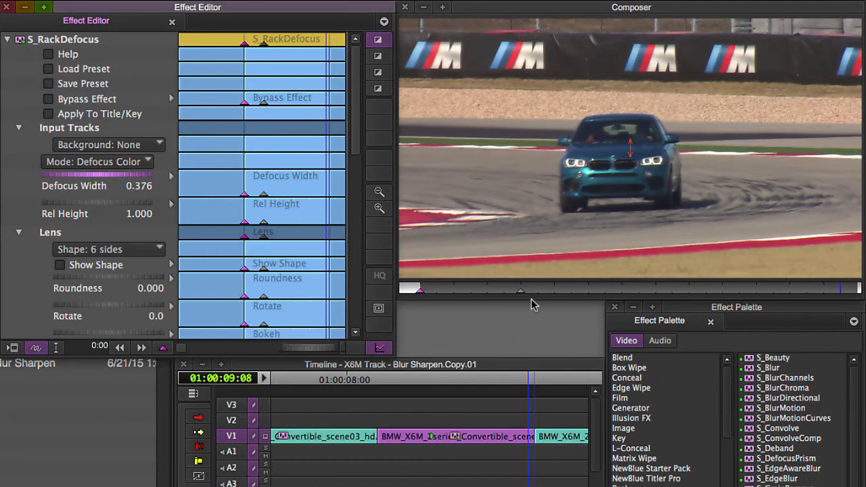
- Move the second S_RackDefocus keyframe farther from the first to lengthen the focus rack, and play the shot twice from its first keyframe
click(520, 290)
click(264, 43)
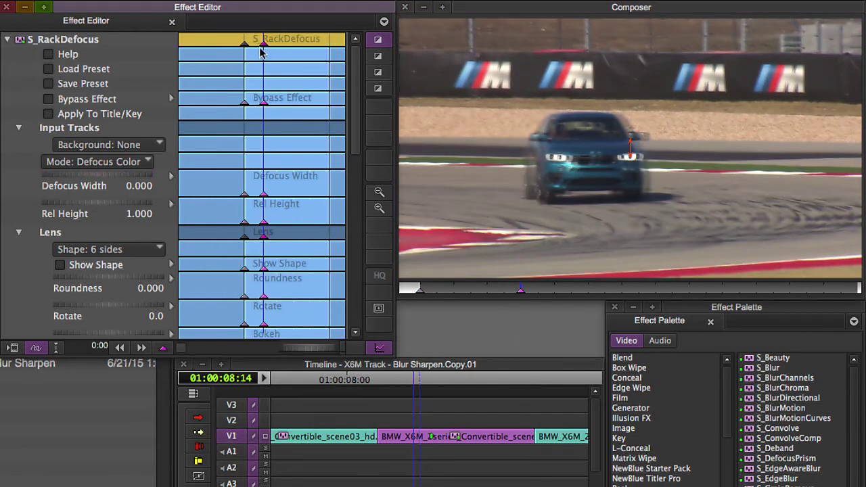
drag(263, 45, 280, 44)
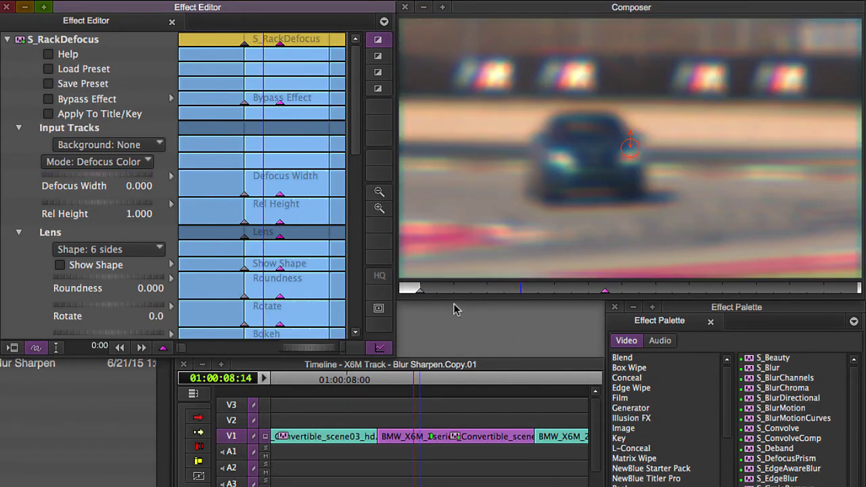
click(421, 293)
click(421, 293)
key(space)
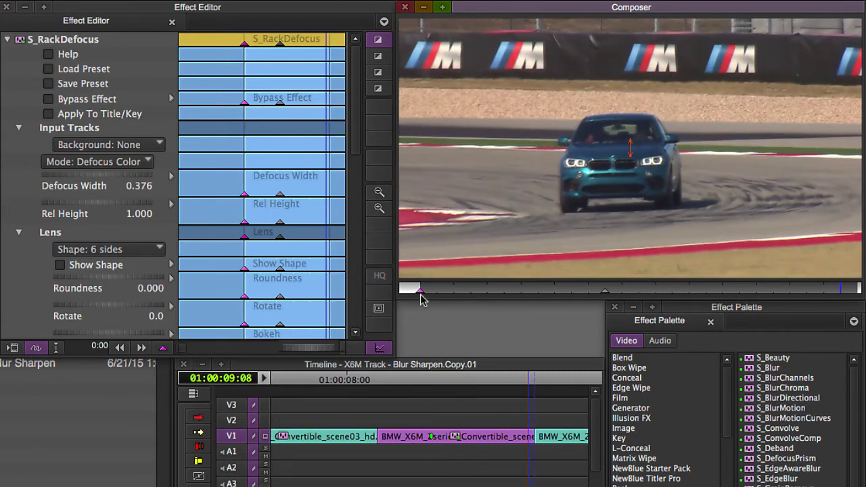
click(421, 292)
key(space)
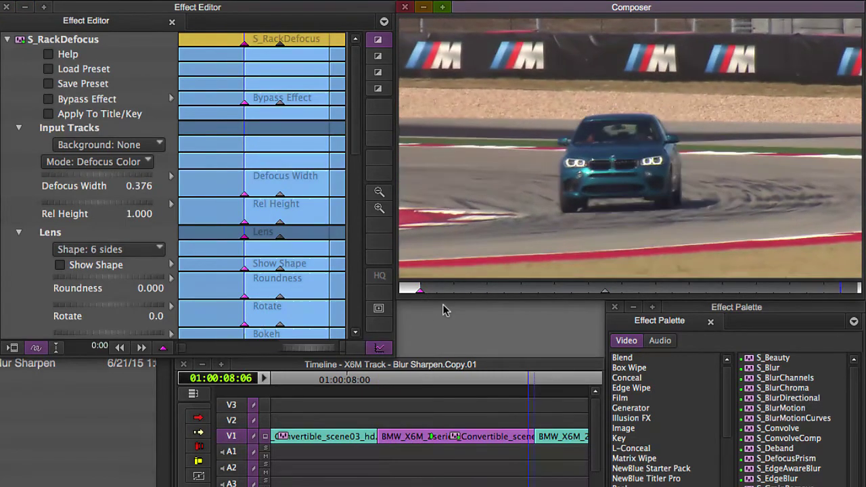
- Copy the first S_RackDefocus keyframe at 01:00:08:06 and return to the normal editing timeline
click(421, 292)
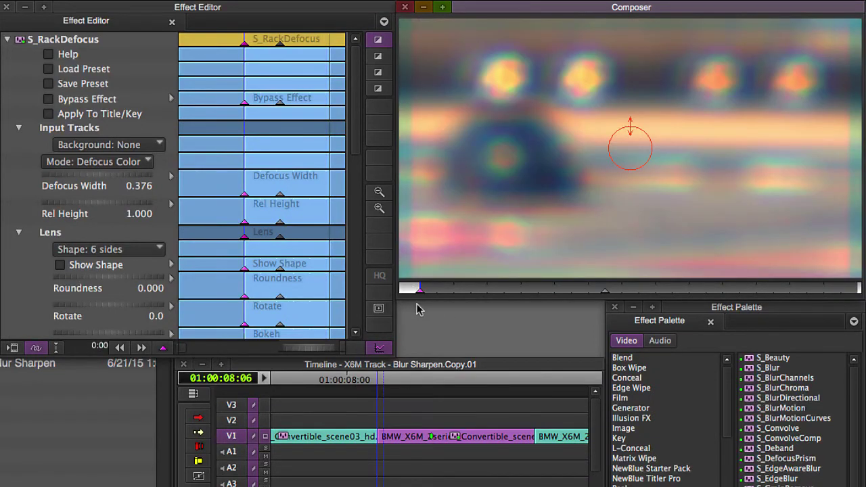
click(245, 46)
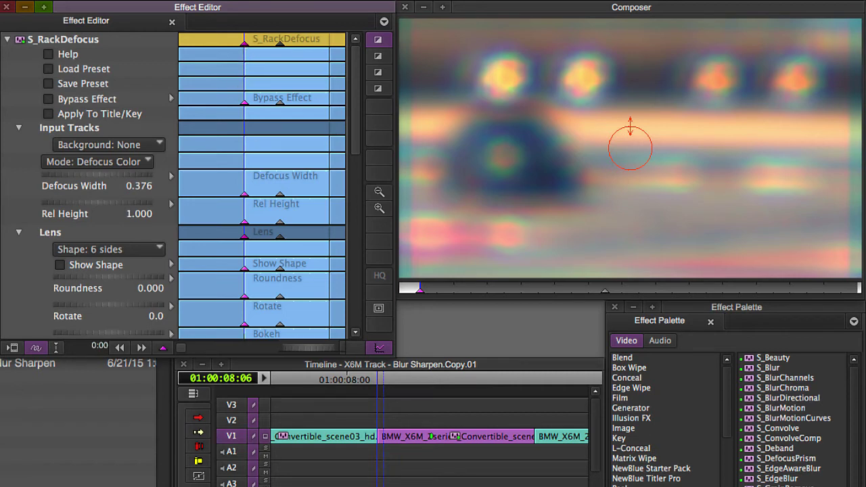
click(408, 436)
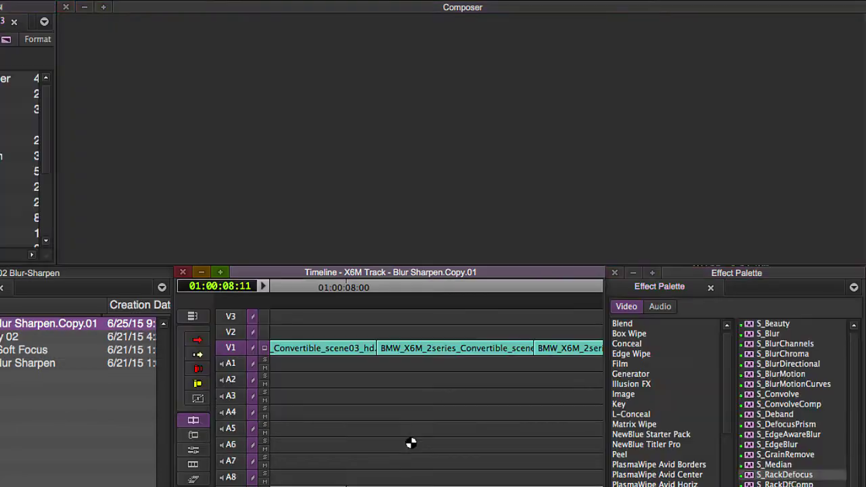
- Apply S_RackDefocus to the following BMW clip, the closer view of the car, at 01:00:10:19 and open the effect for editing
key(Up)
key(Up)
click(466, 378)
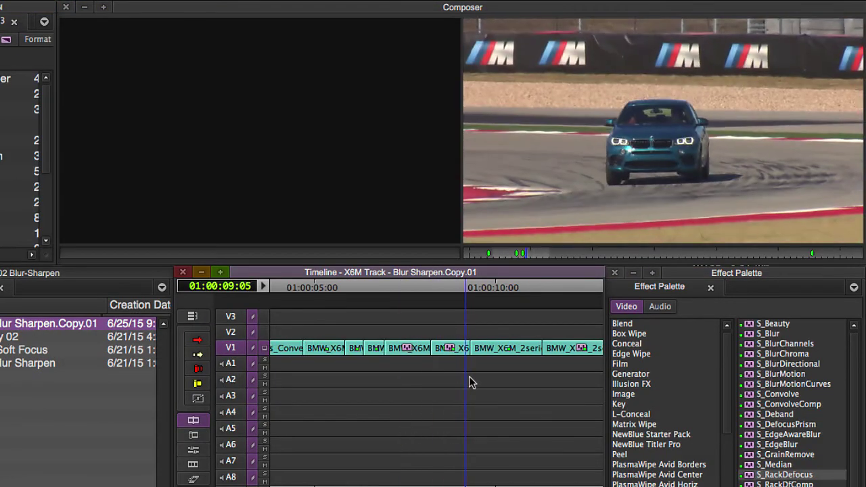
drag(469, 377, 505, 377)
key(Down)
click(431, 360)
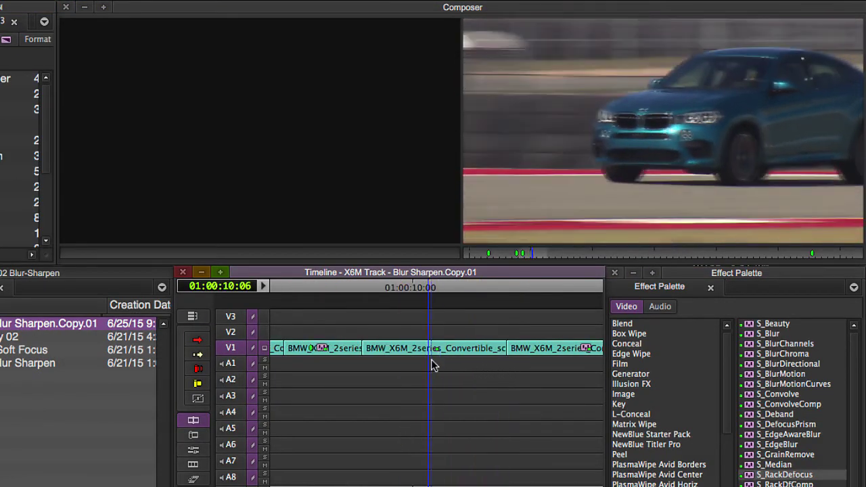
drag(431, 359, 423, 375)
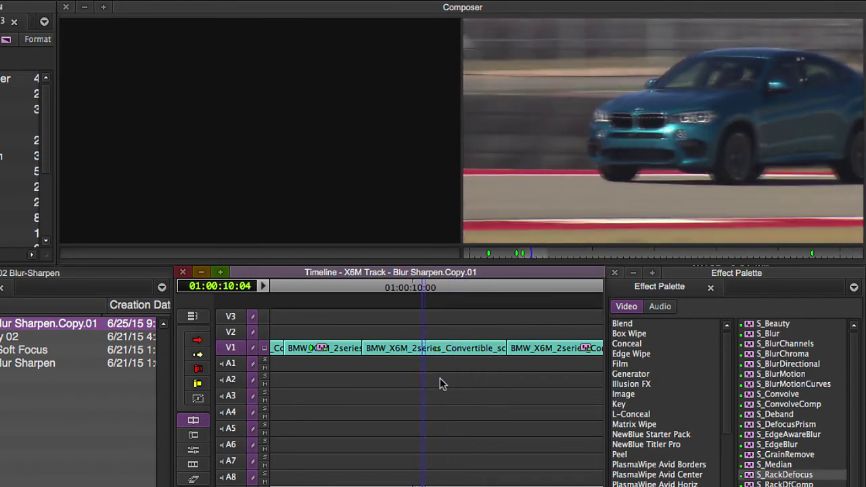
click(459, 381)
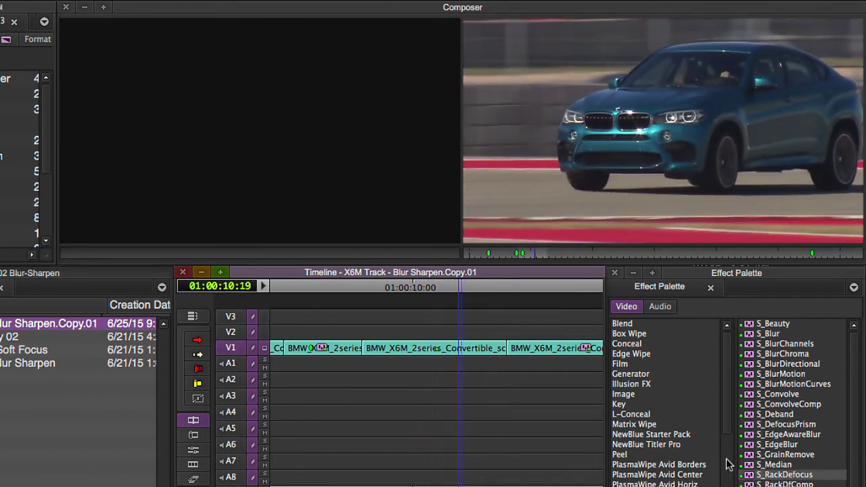
drag(747, 474, 460, 348)
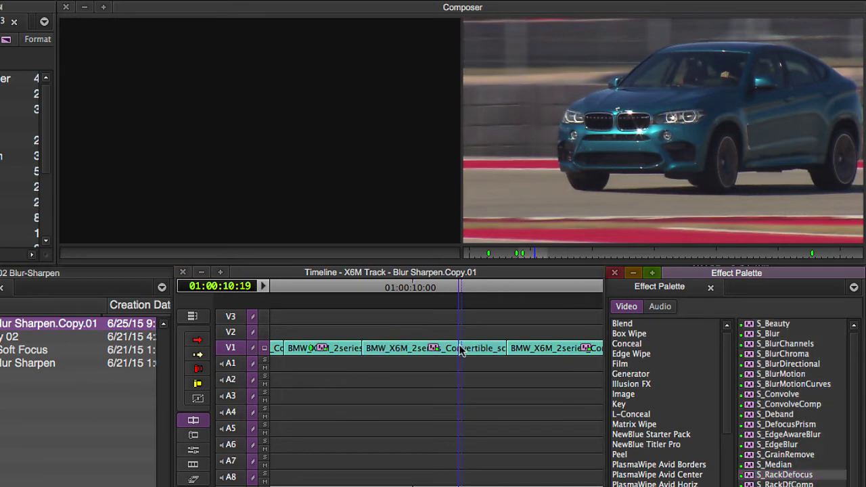
key(shift+F10)
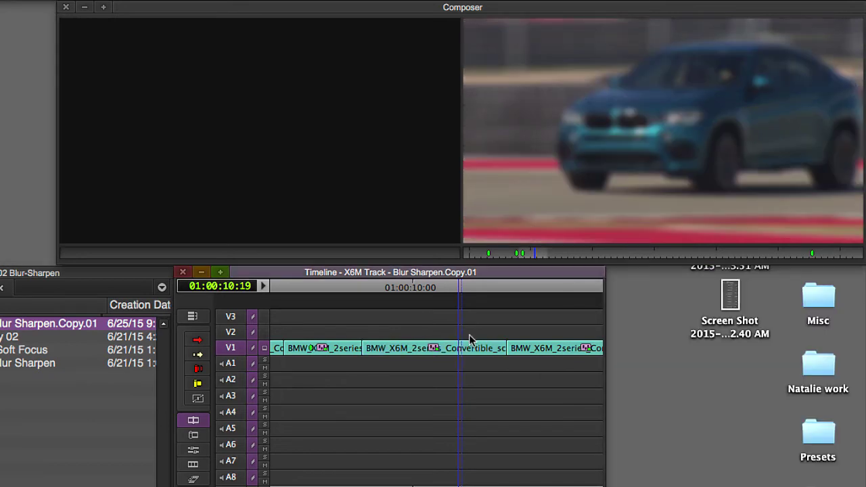
- Add keyframes to all S_RackDefocus parameters at 01:00:10:23 and paste the copied keyframe's settings onto them
click(467, 443)
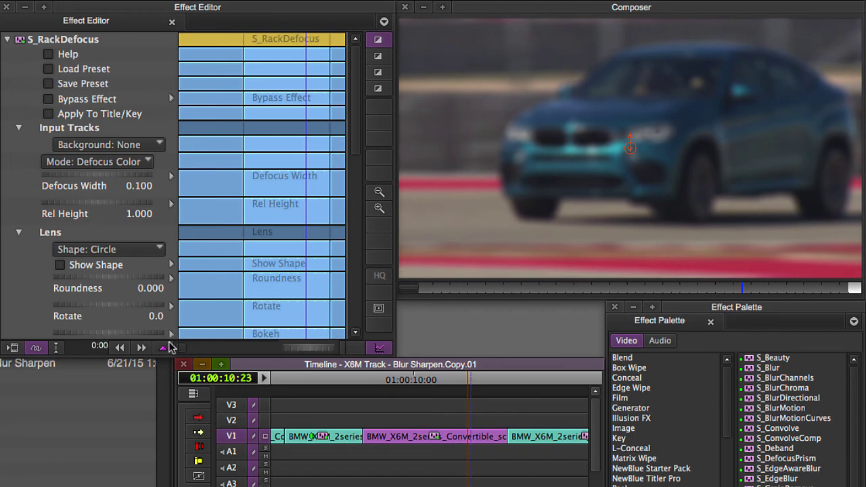
right_click(169, 347)
click(190, 332)
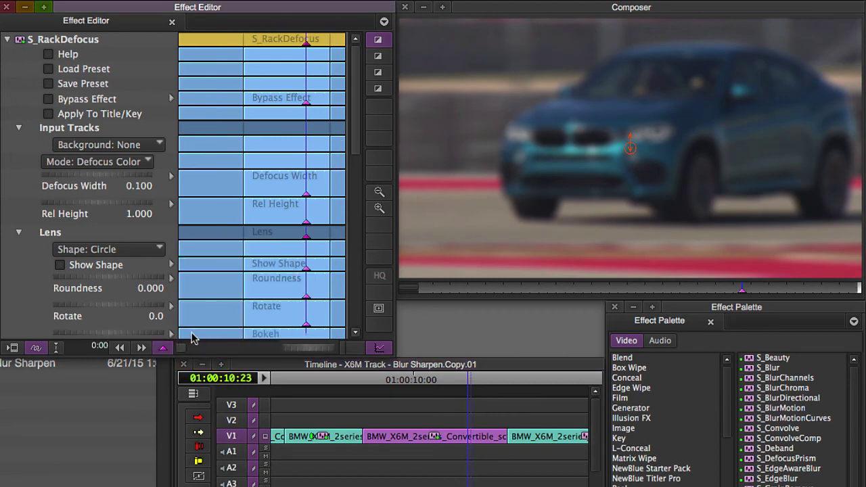
click(286, 64)
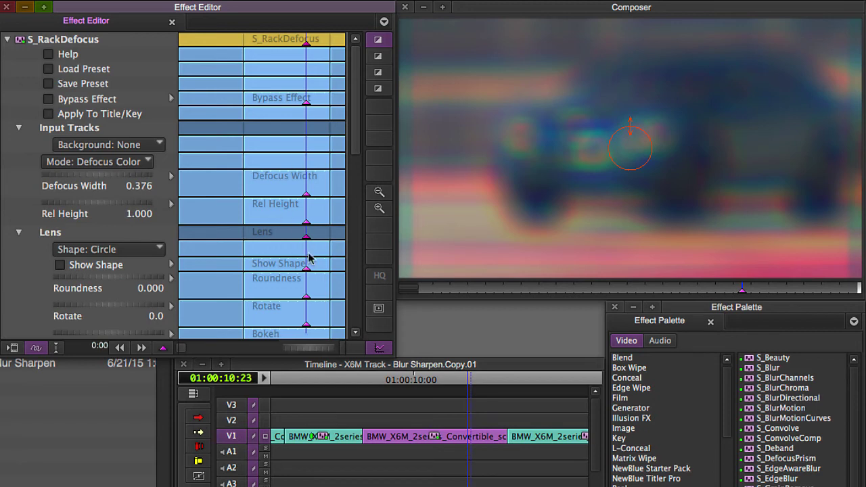
- Add a Defocus Width keyframe at 01:00:10:20, three frames before the existing keyframe, and set its value to 0.375
drag(305, 349, 265, 352)
drag(182, 348, 196, 349)
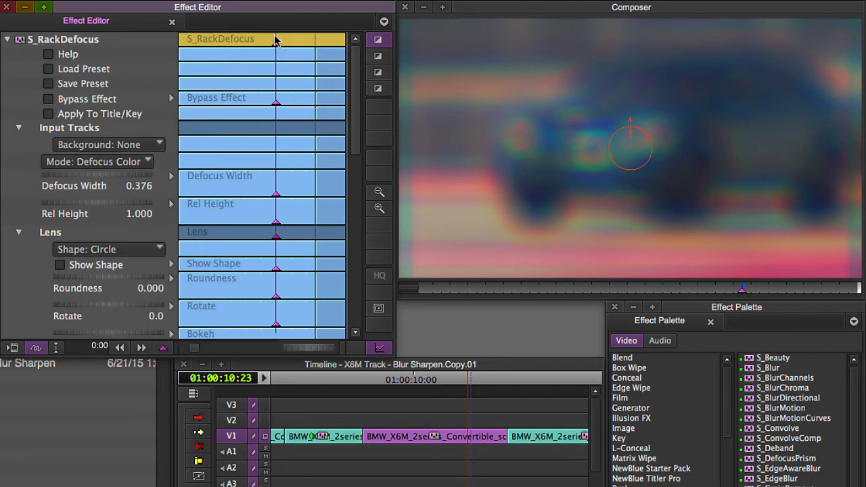
key(Left)
key(Left)
key(Left)
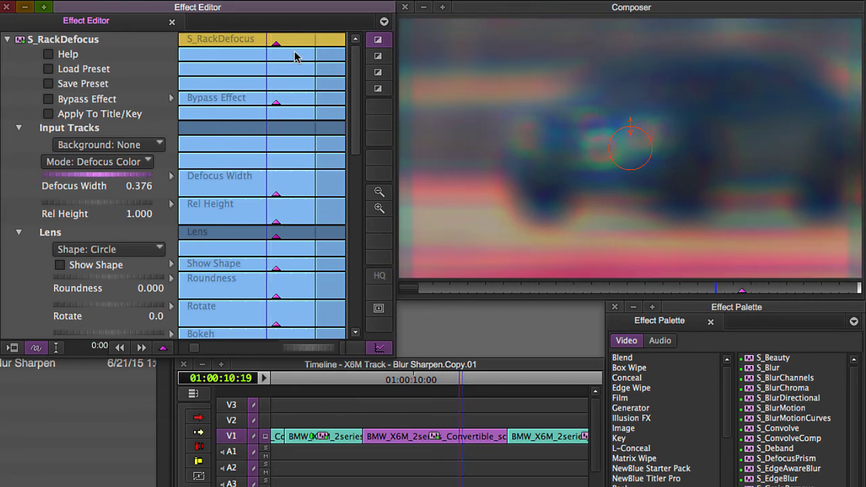
click(276, 40)
key(Left)
key(Left)
key(Left)
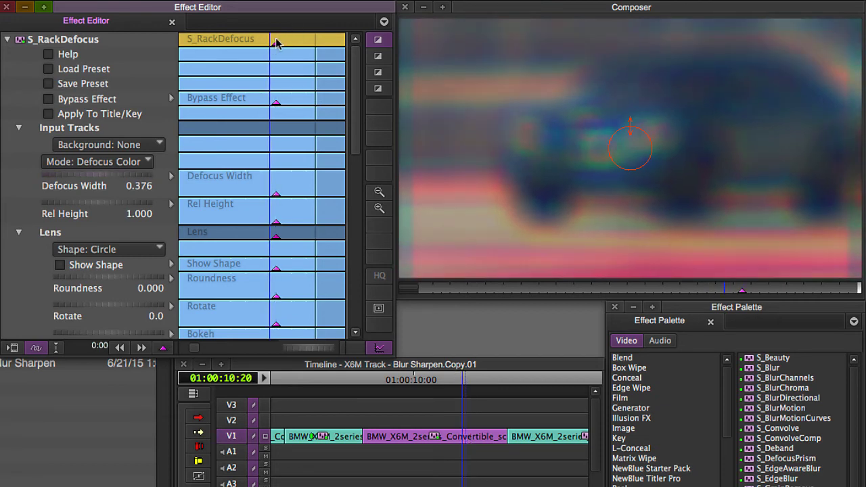
right_click(271, 197)
click(283, 201)
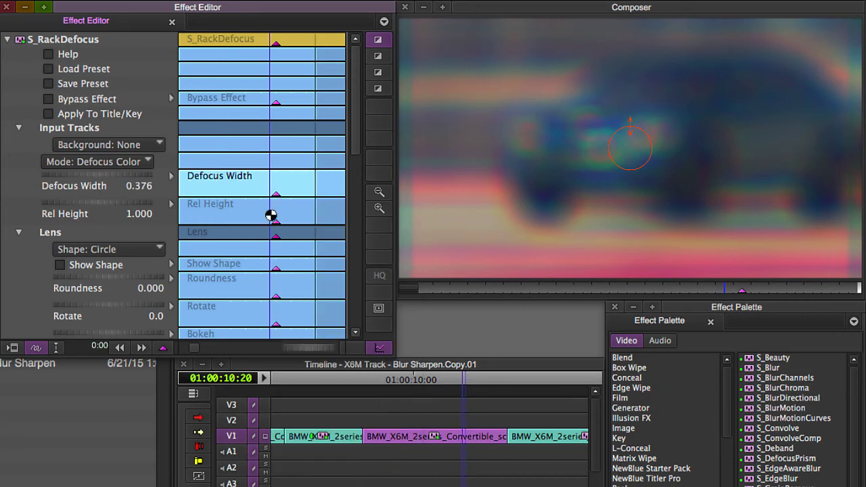
drag(108, 178, 105, 169)
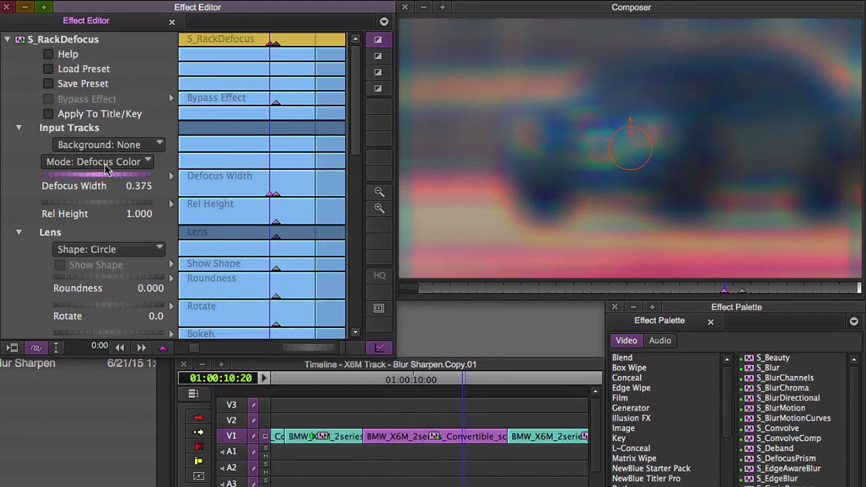
- Add a Defocus Width keyframe at 01:00:10:25, just after the 01:00:10:23 keyframe, and set its value to 0
click(277, 195)
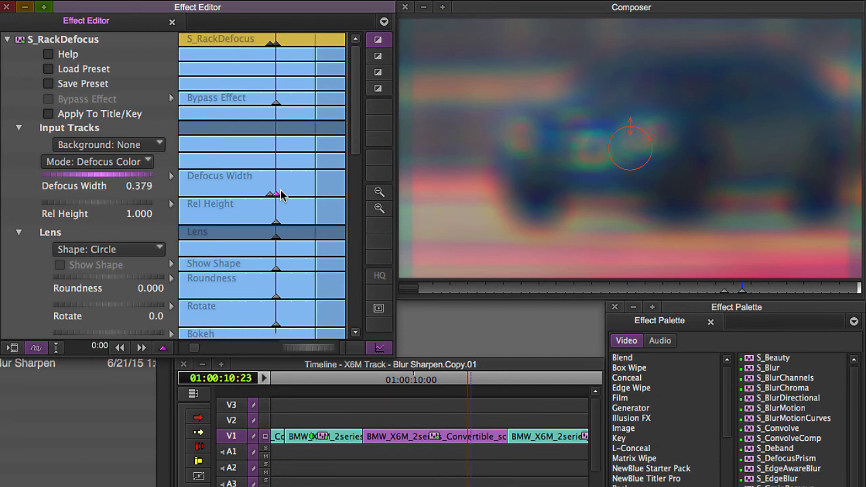
click(743, 286)
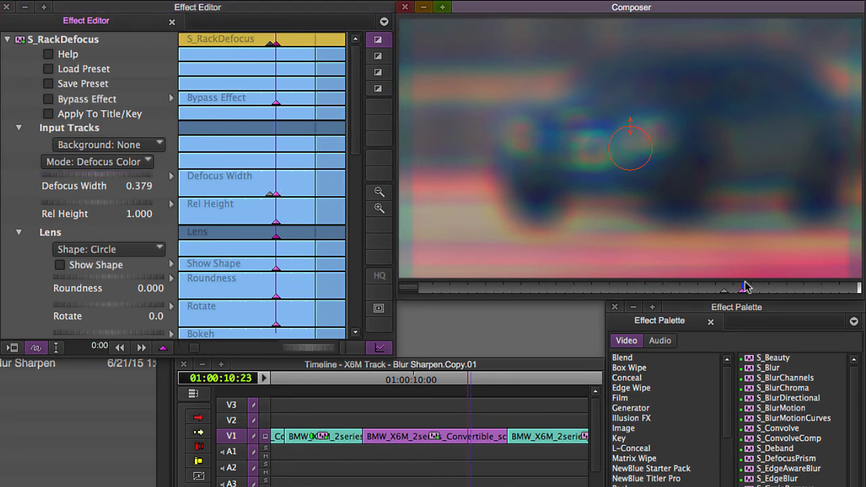
key(Right)
key(Right)
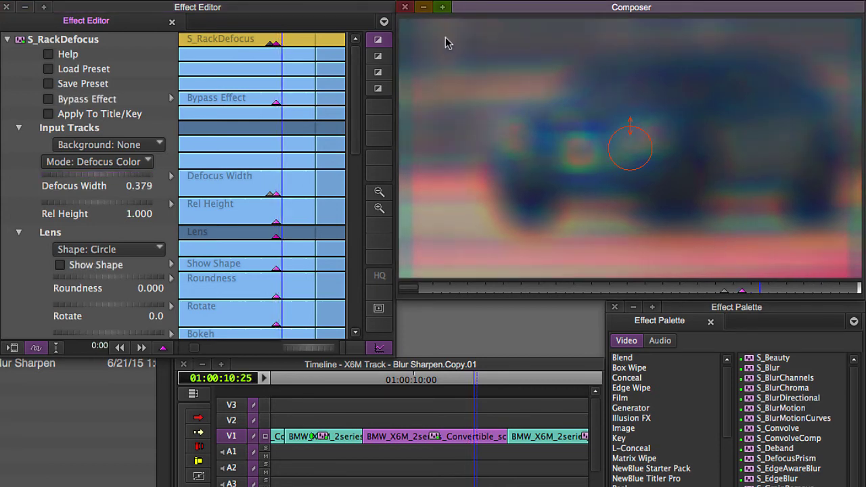
right_click(282, 200)
click(297, 207)
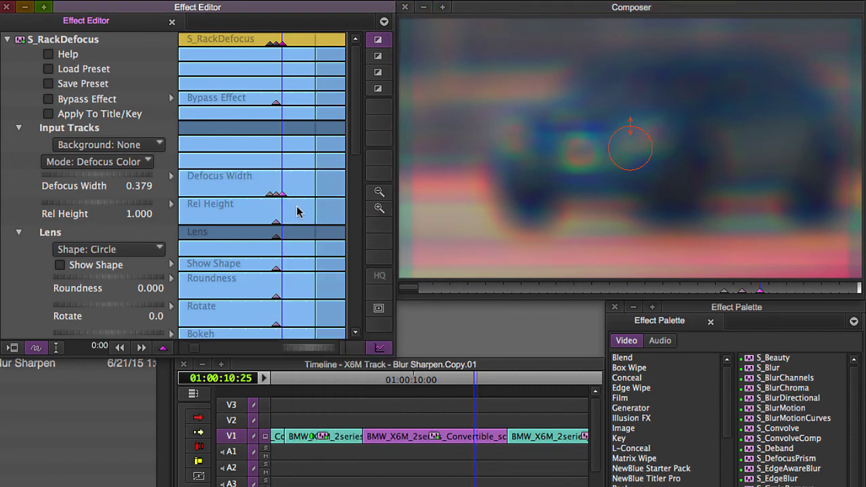
click(134, 175)
text(0)
key(Return)
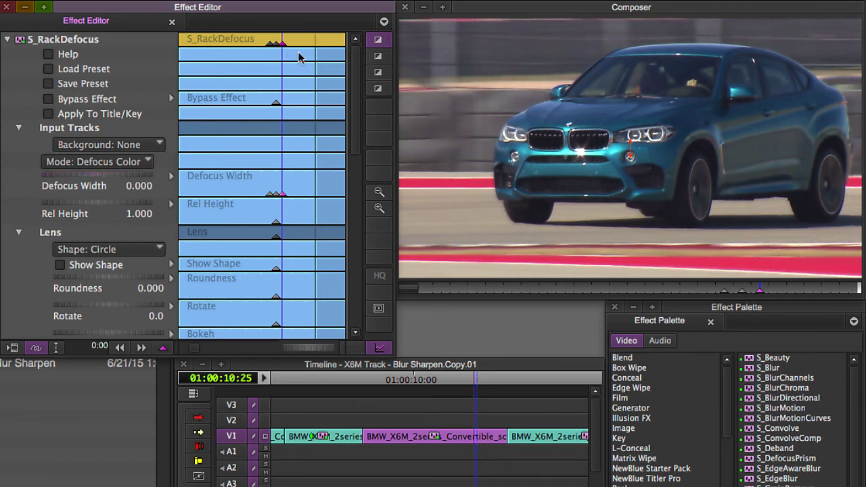
- Paste the copied blurred keyframe onto the S_RackDefocus parameters at 01:00:10:28, three frames after the sharp keyframe
click(762, 289)
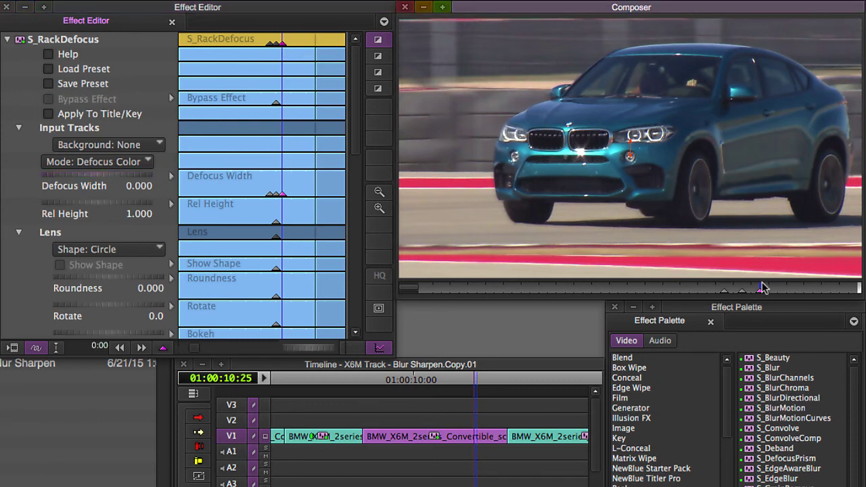
key(Right)
key(Right)
key(Right)
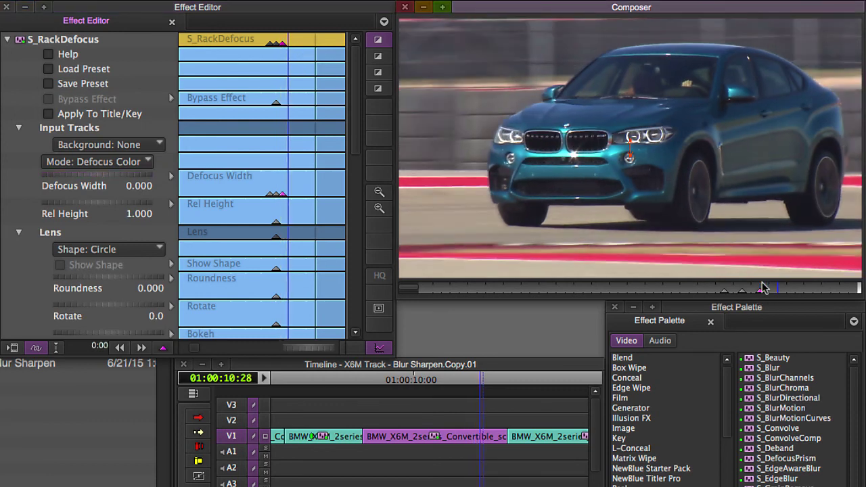
key(super+v)
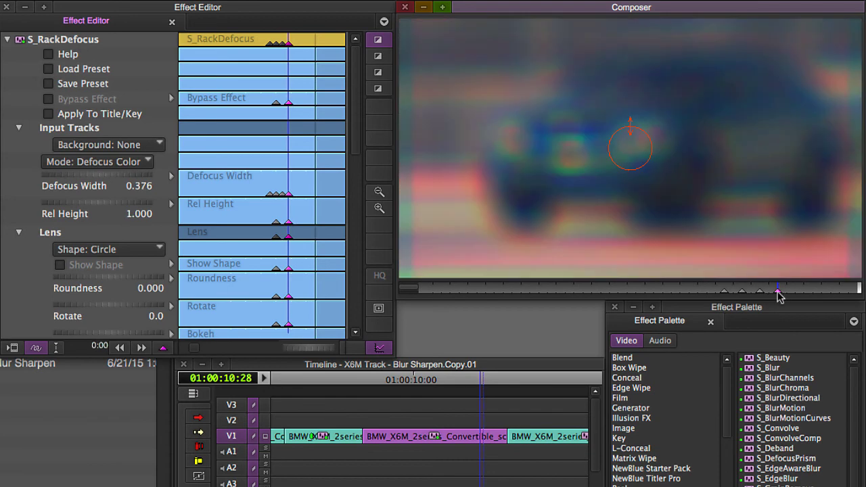
- Add a Defocus Width keyframe at 01:00:11:00, two frames after the last blurred keyframe, and set its value to 0
key(Right)
key(Right)
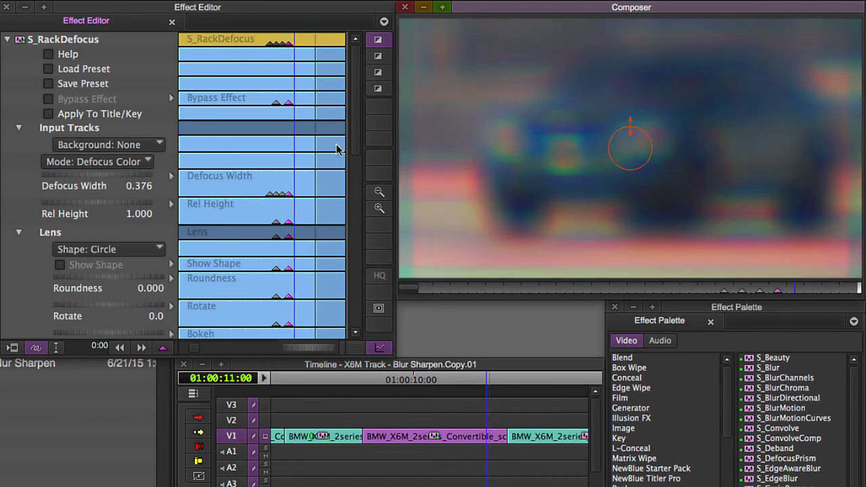
right_click(288, 200)
click(311, 203)
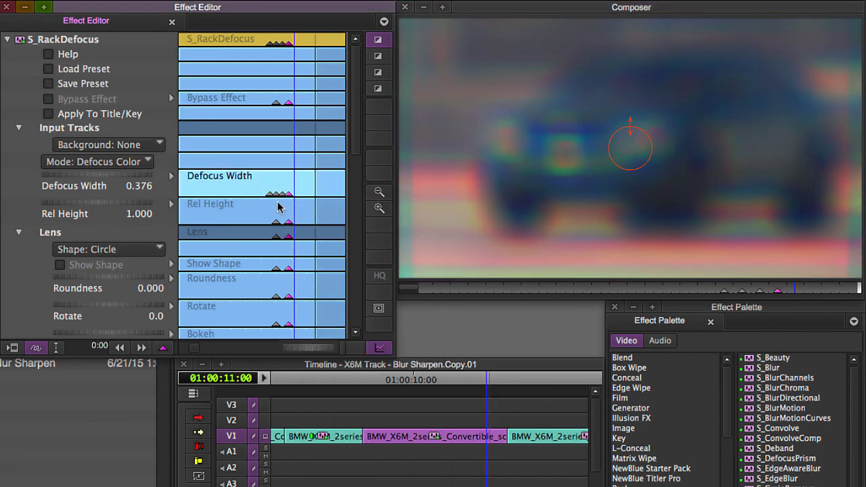
click(135, 184)
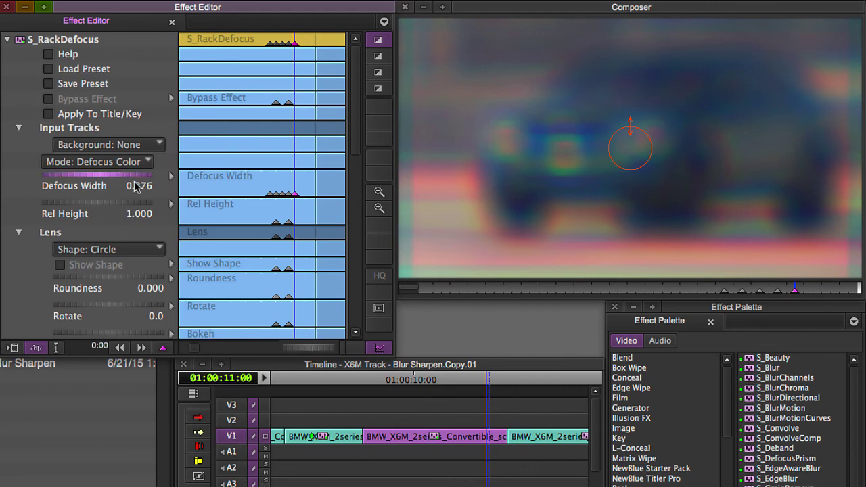
text(0)
key(Return)
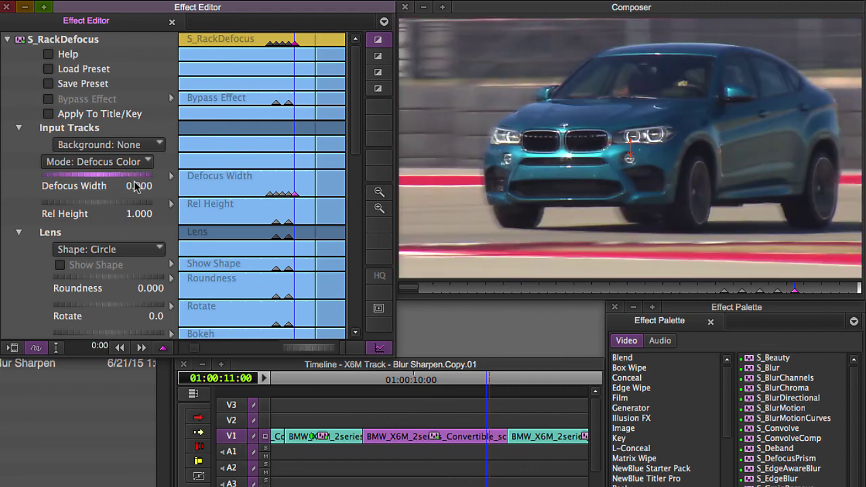
- Play the closer car clip from before its first S_RackDefocus keyframe to review the blur-to-sharp pulses
click(698, 290)
key(space)
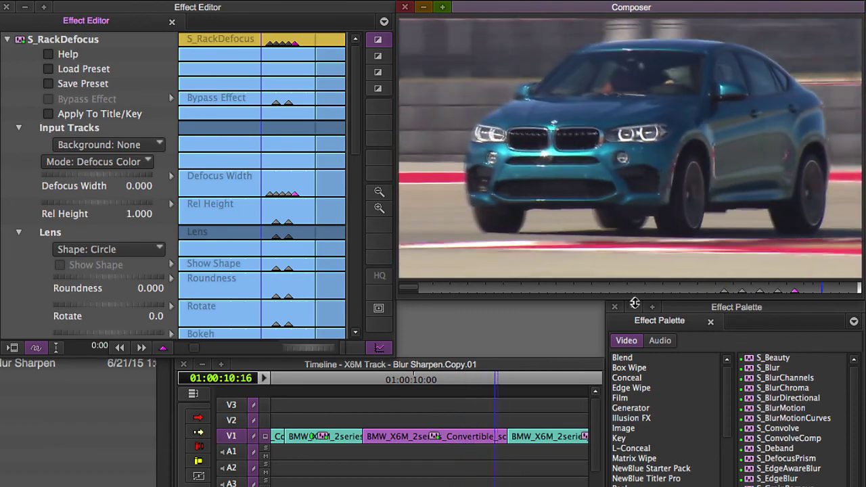
click(697, 291)
key(space)
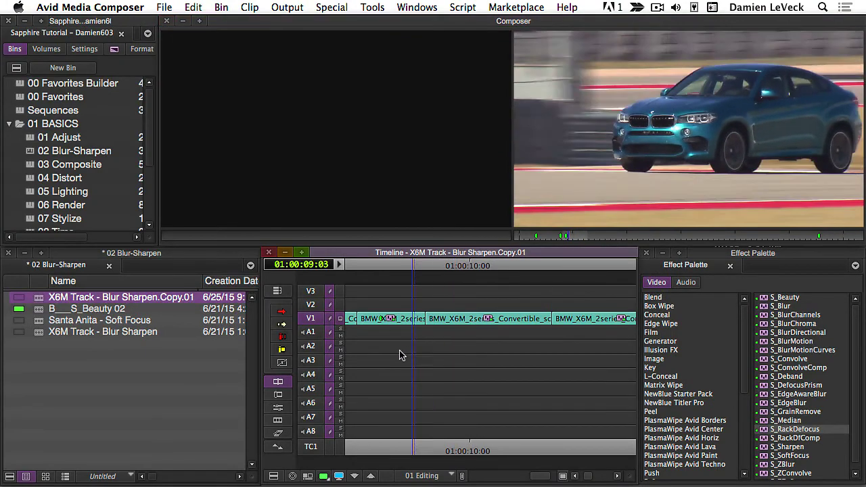
- Play the sequence from before the closer car clip into the following shot, and return the playhead to 01:00:09:00
drag(399, 351, 339, 368)
key(space)
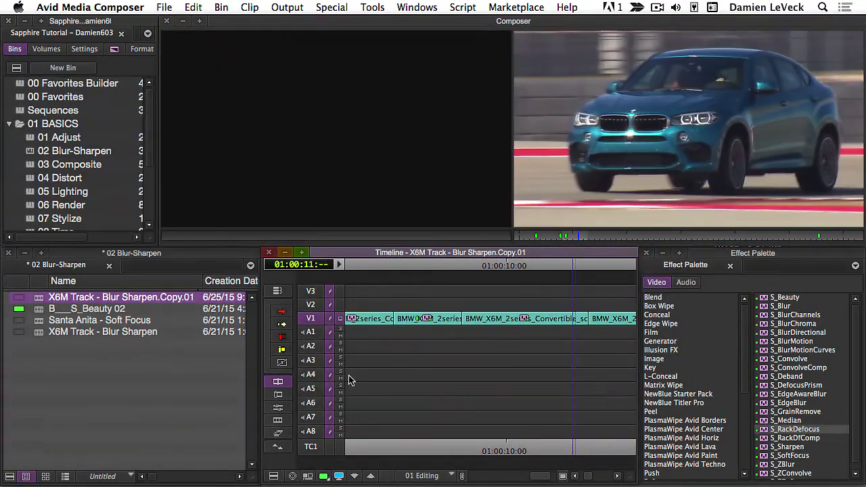
key(space)
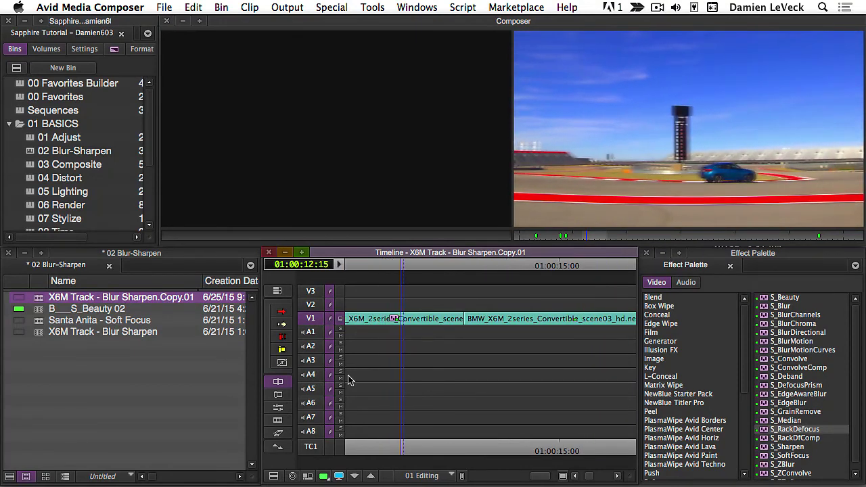
key(super+[)
click(459, 327)
drag(461, 332, 401, 369)
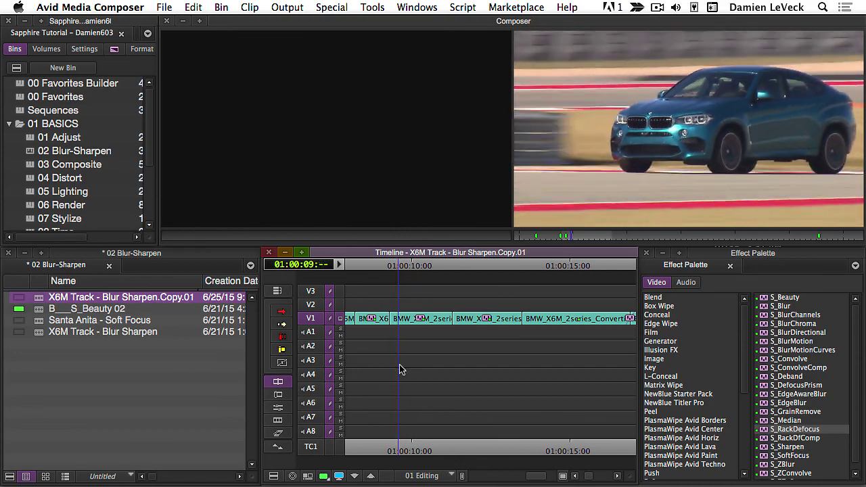